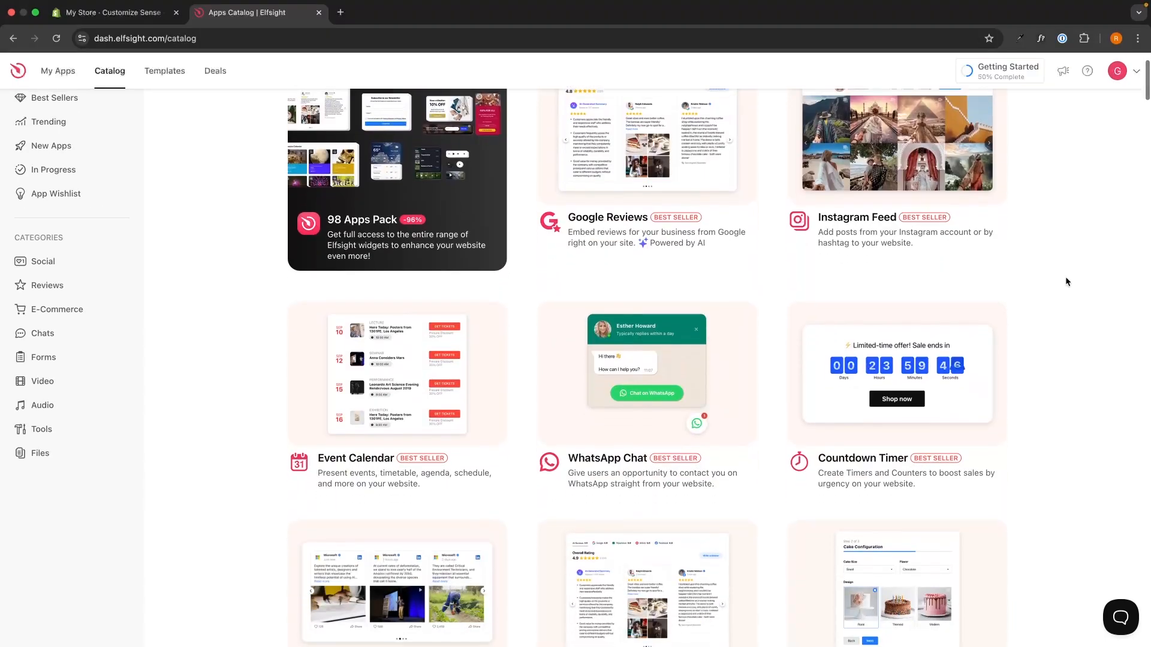
Search the apps catalog for "ins" and open the Instagram Chat widget.
scroll(1065, 282, "down", 7)
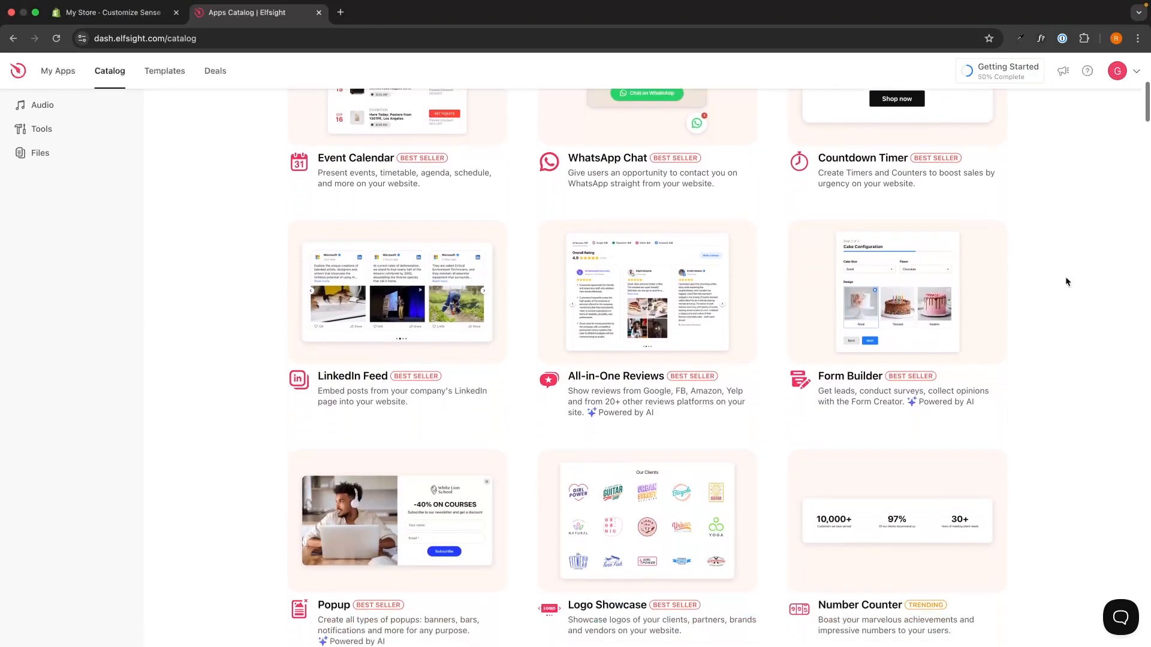
scroll(1066, 277, "down", 7)
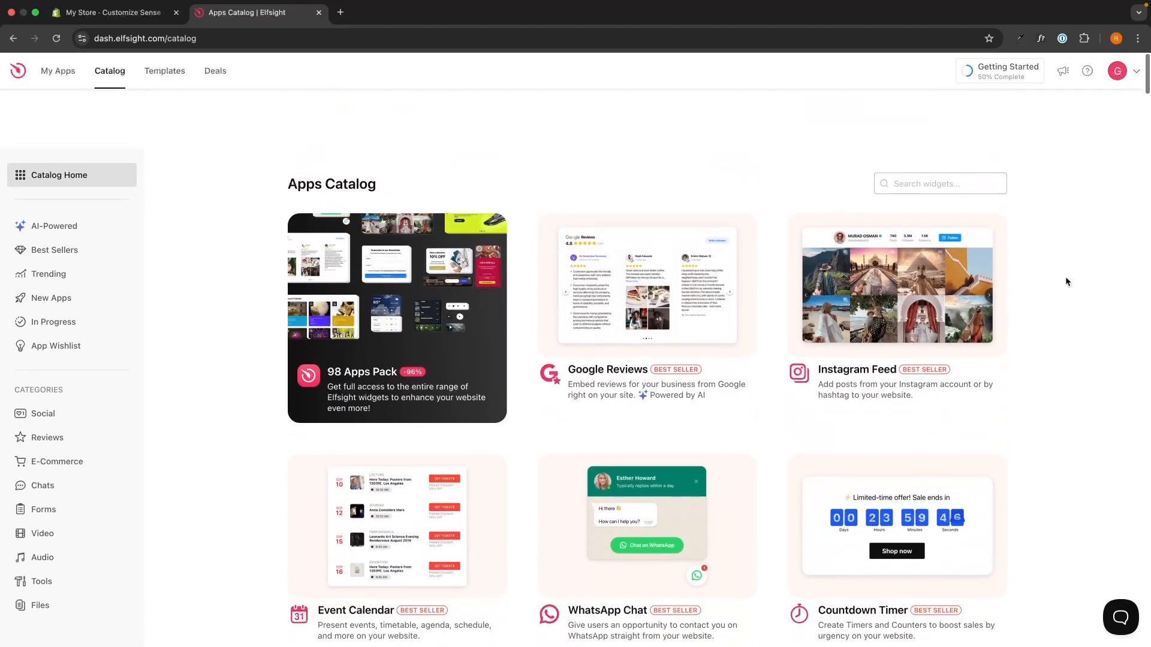
scroll(1066, 281, "down", 1)
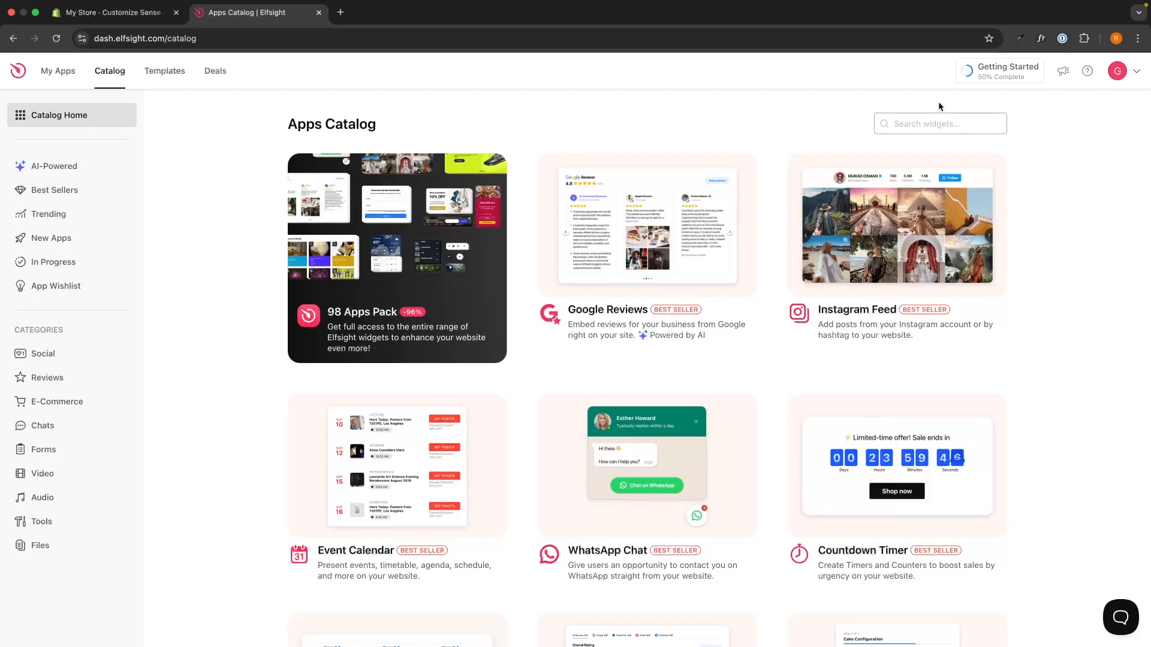
left_click(923, 130)
type("ins")
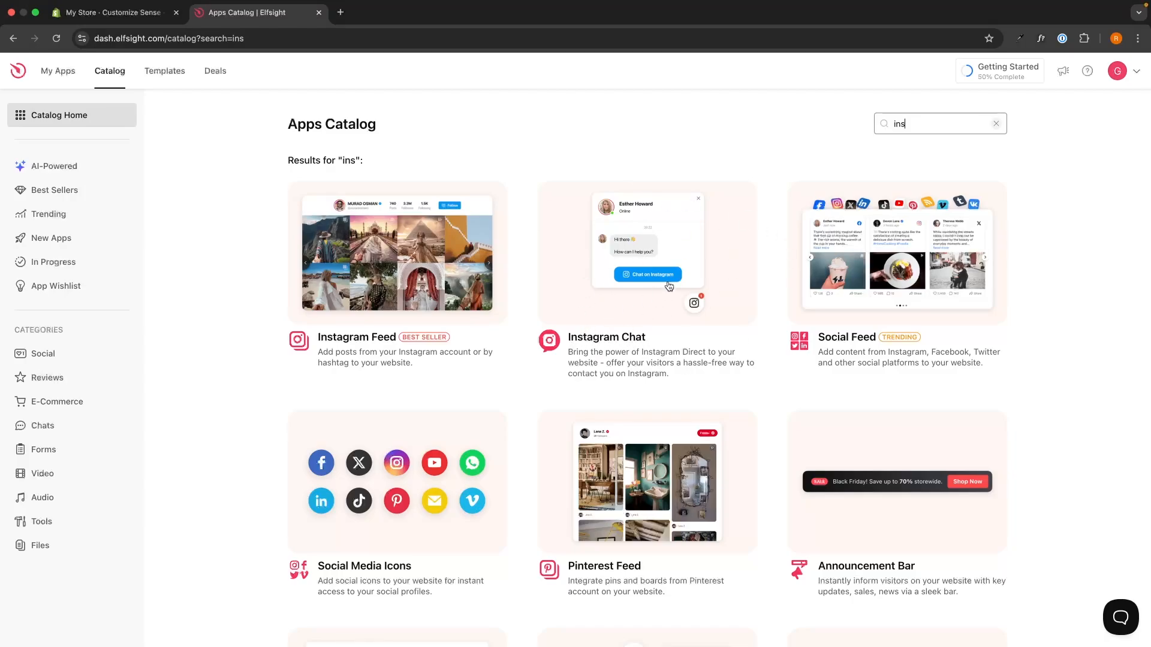
left_click(642, 271)
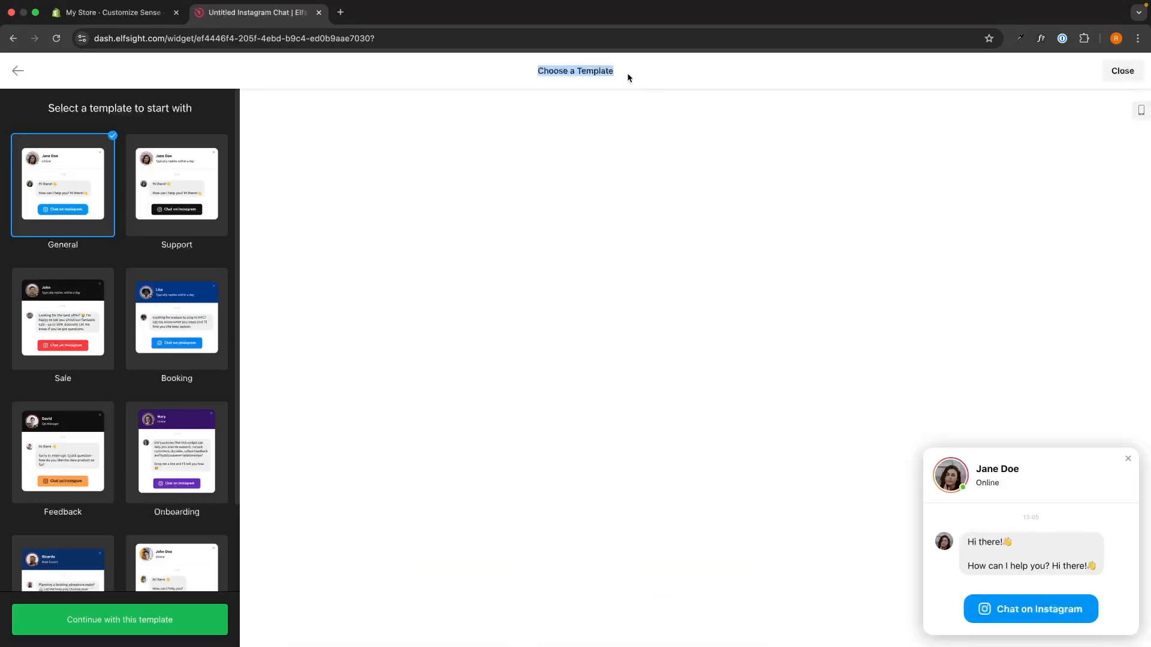
Preview the Sale, Booking, Onboarding and Consultation chat templates, comparing their appearance and welcome messages.
left_click(65, 345)
left_click(180, 351)
scroll(182, 353, "down", 1)
left_click(182, 353)
scroll(144, 366, "down", 2)
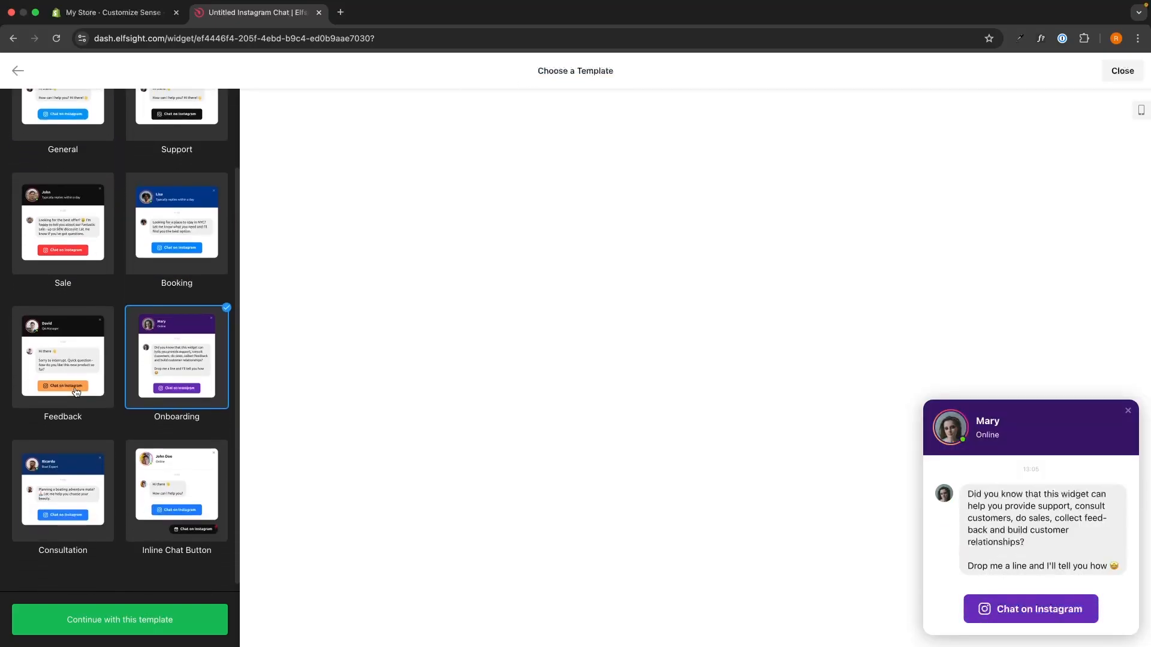
left_click(47, 532)
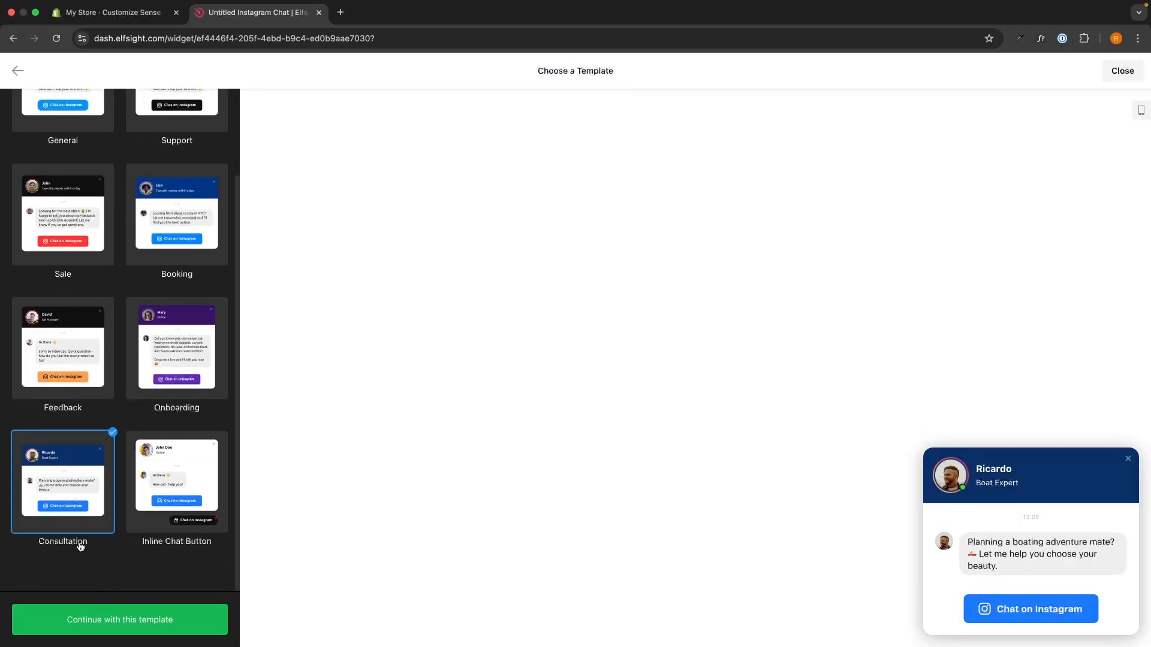
left_click(179, 410)
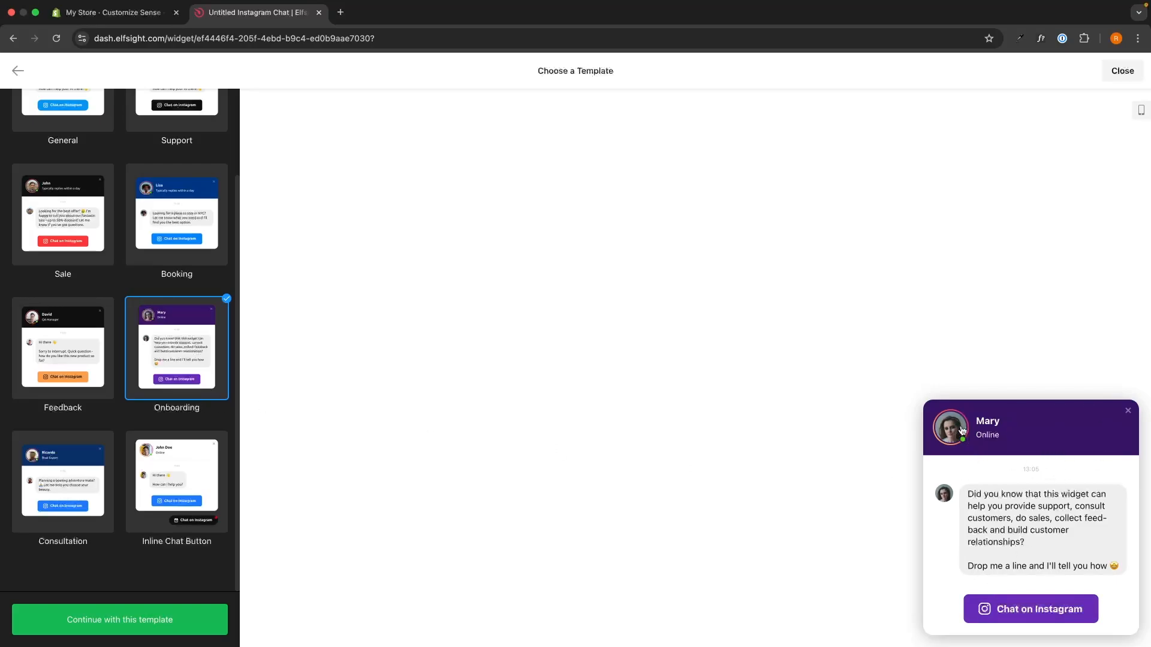
left_click_drag(967, 493, 1065, 549)
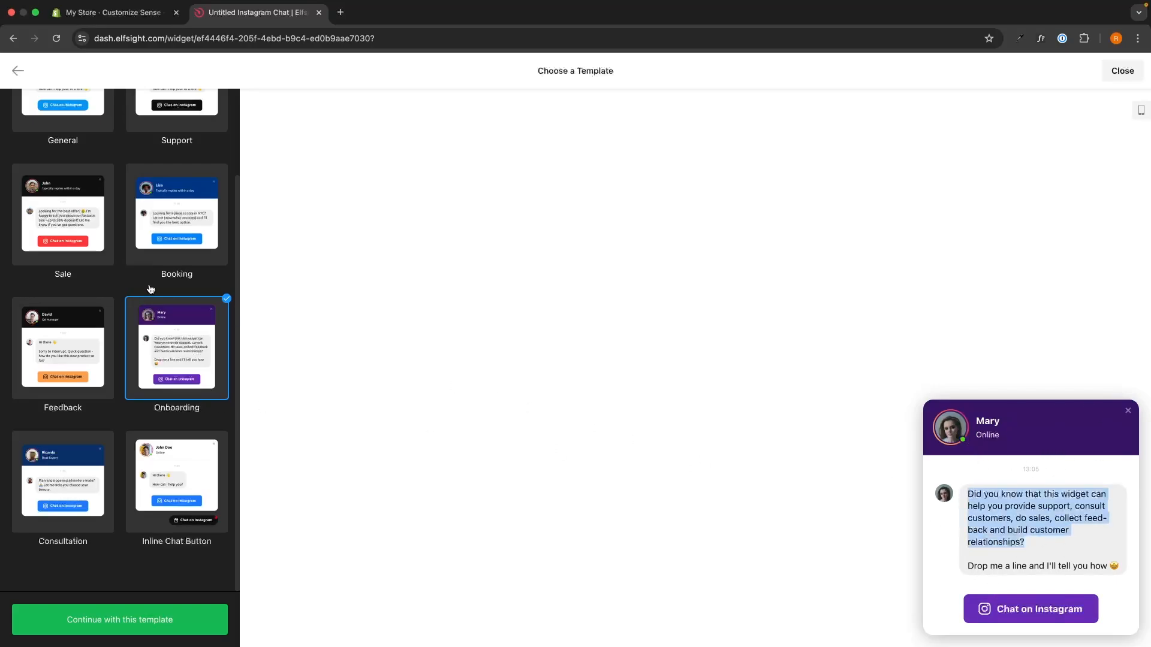
Select the General template and continue with it to create the chat widget.
scroll(151, 270, "up", 3)
left_click(84, 193)
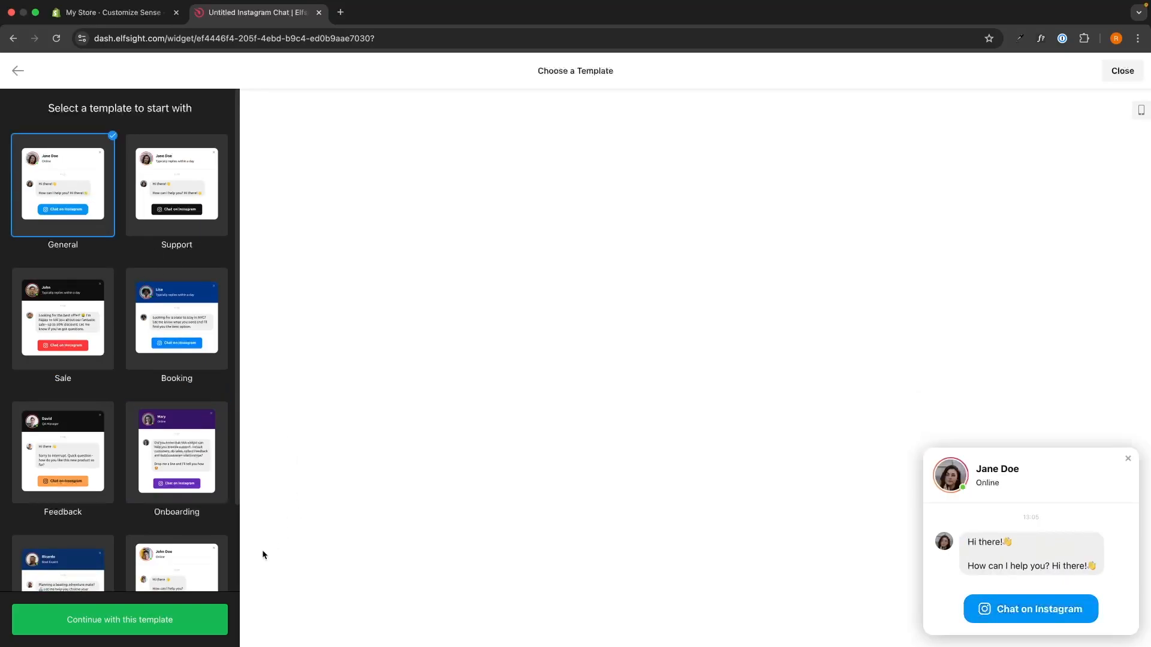
left_click(144, 617)
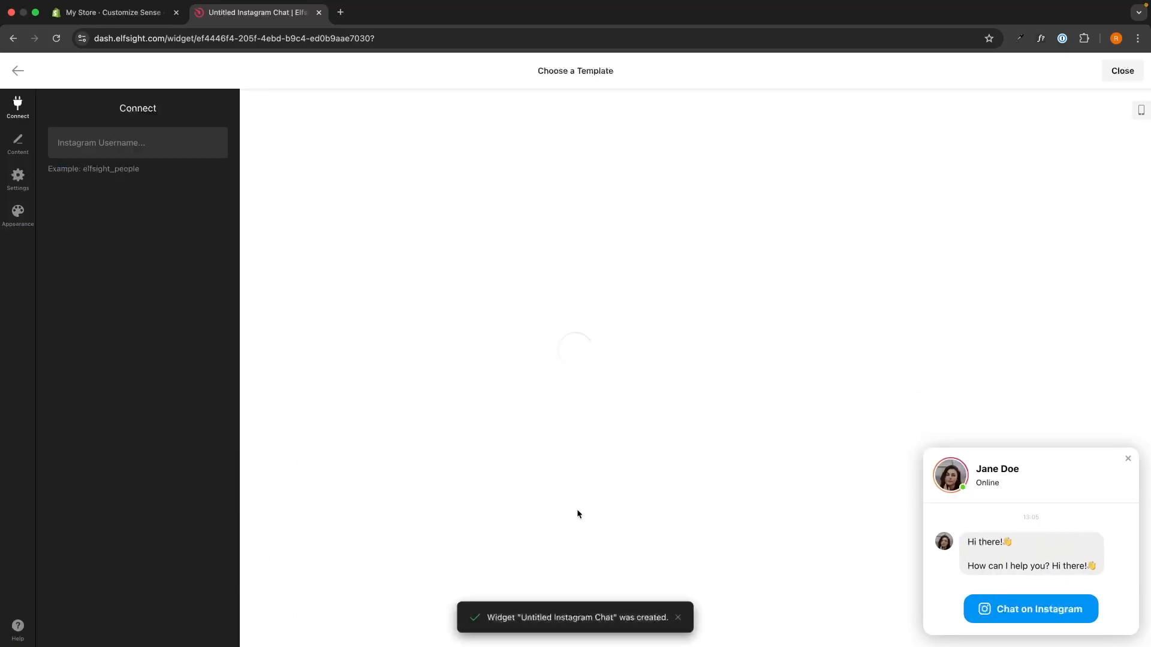
left_click(122, 142)
left_click(132, 239)
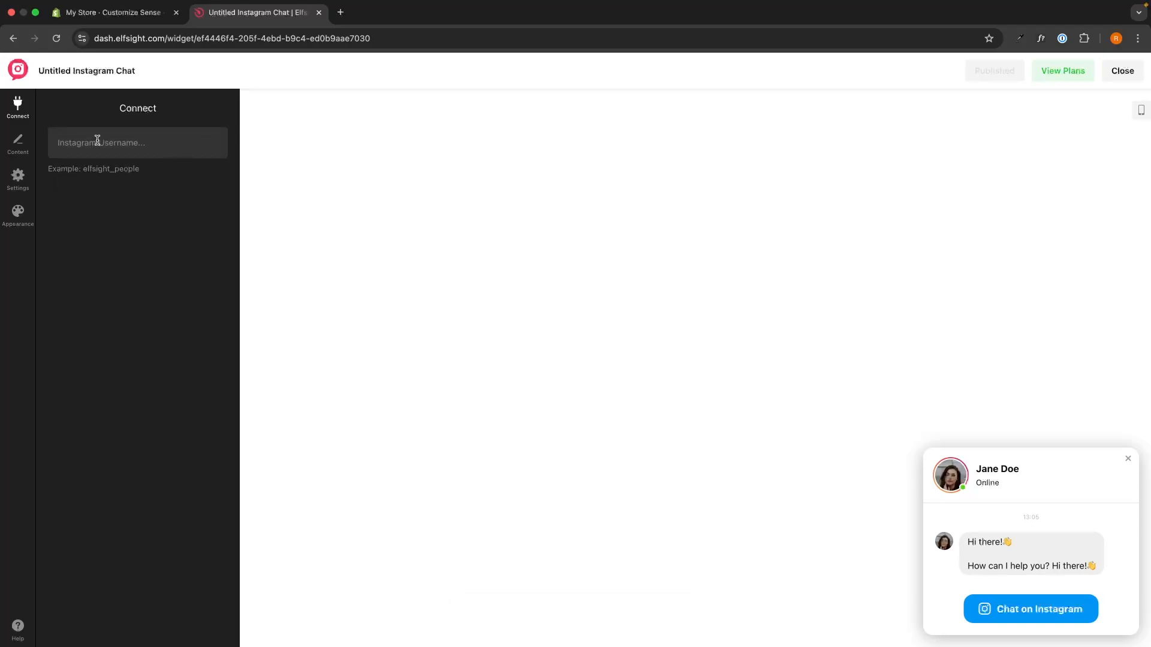
left_click_drag(80, 167, 160, 172)
key("ctrl+c")
left_click(132, 142)
key("ctrl+v")
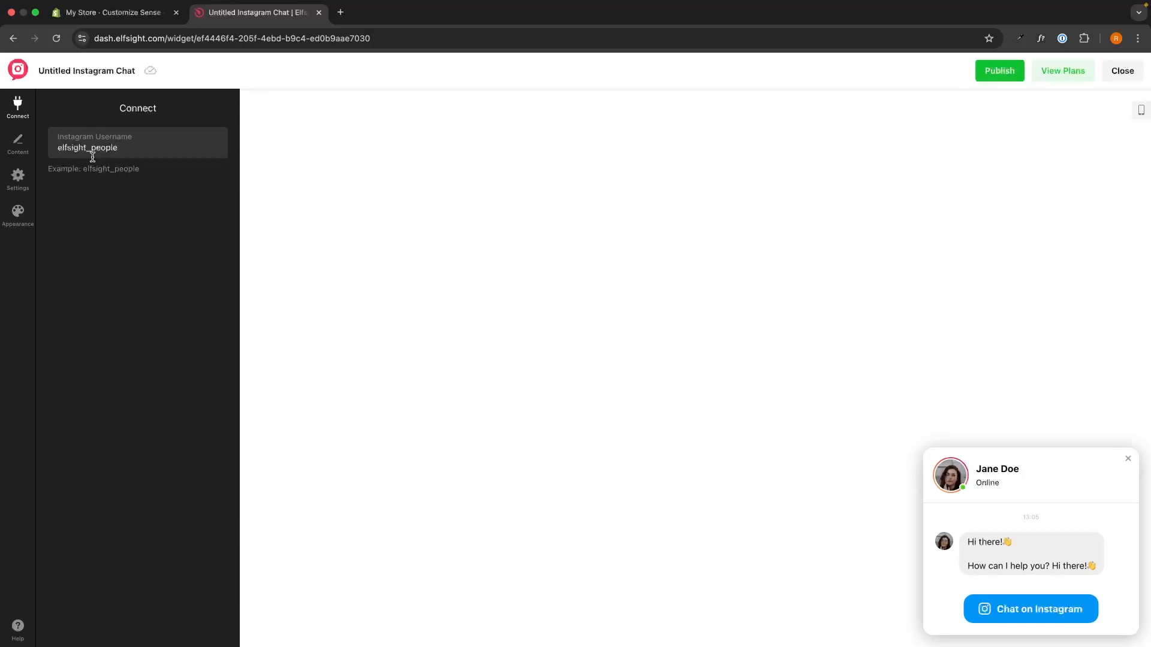
left_click(56, 147)
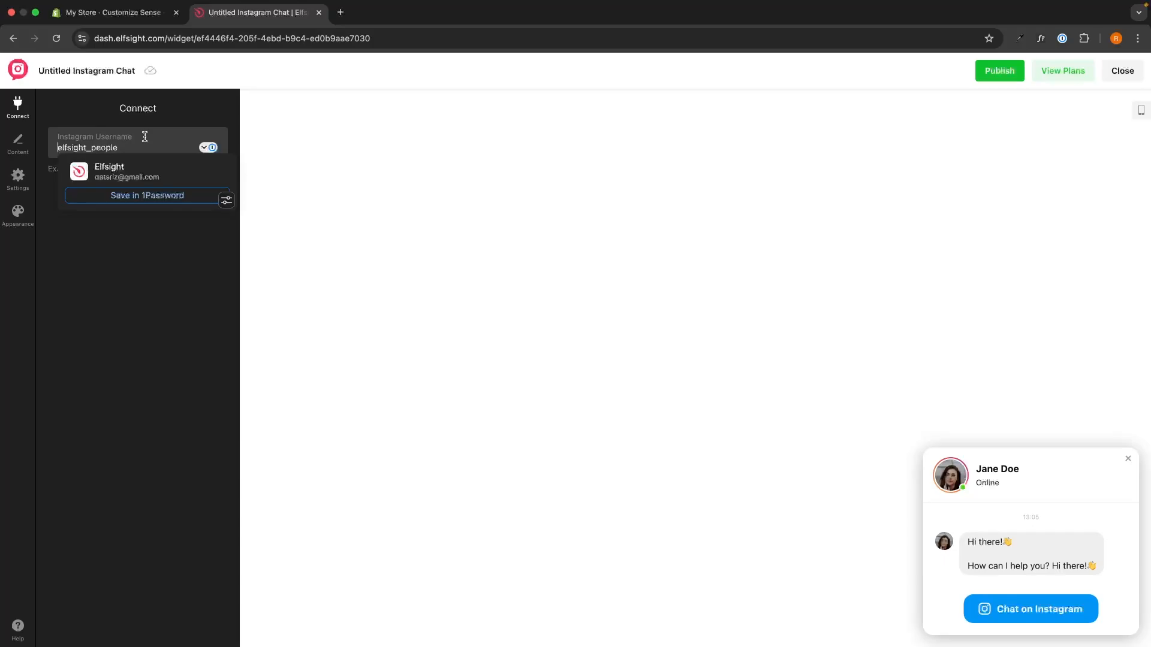
type("@")
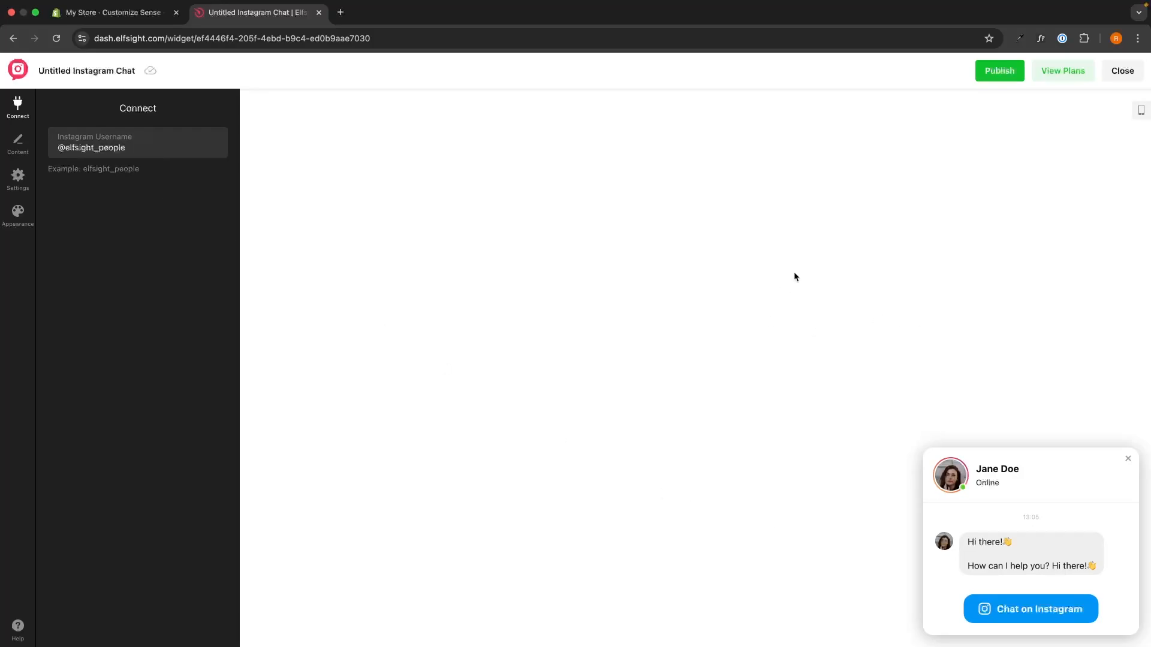
Test the preview's Chat on Instagram link, decline the notifications offer, examine the opened conversation and close it.
left_click(1035, 616)
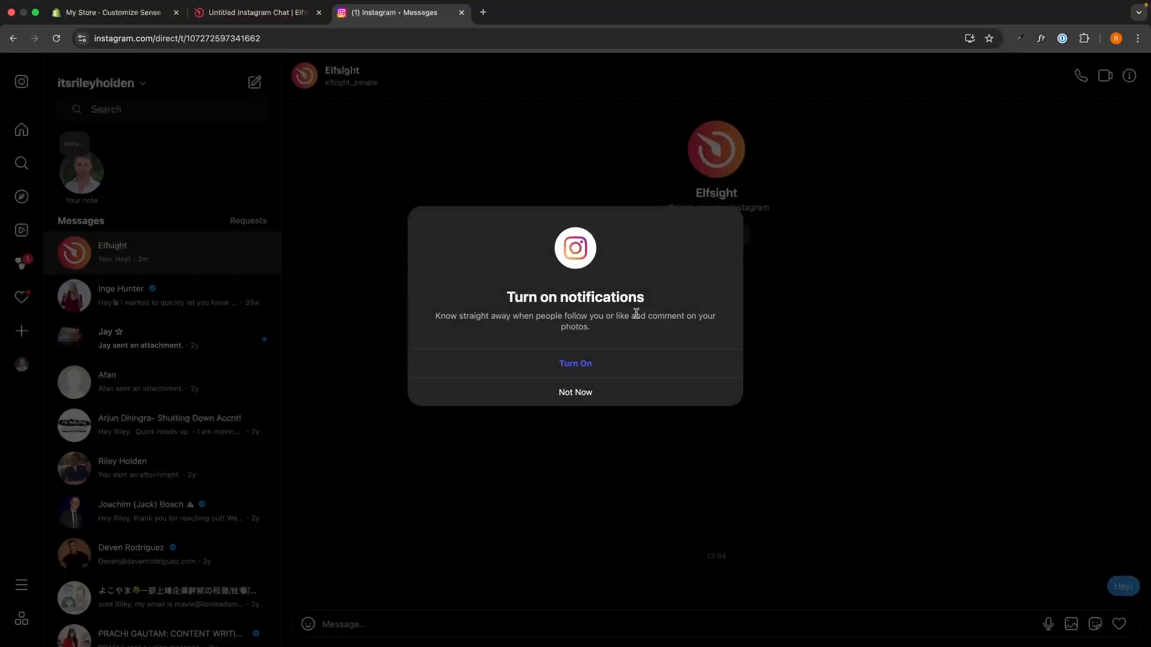
left_click(592, 393)
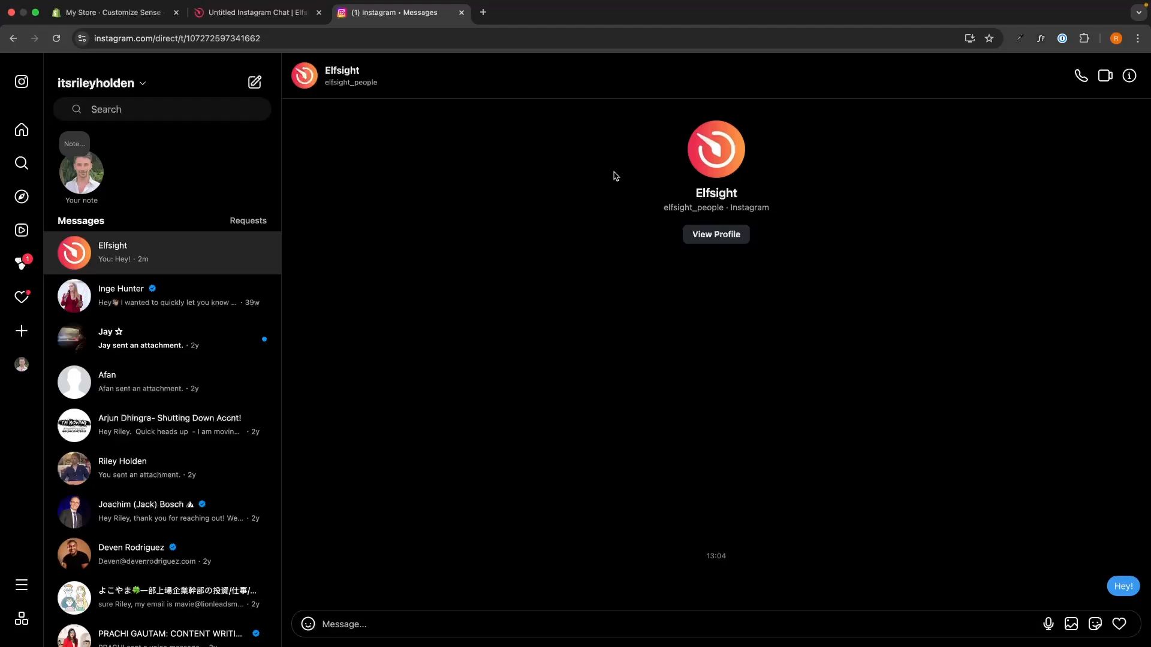
left_click_drag(614, 175, 783, 223)
left_click(803, 220)
left_click(462, 12)
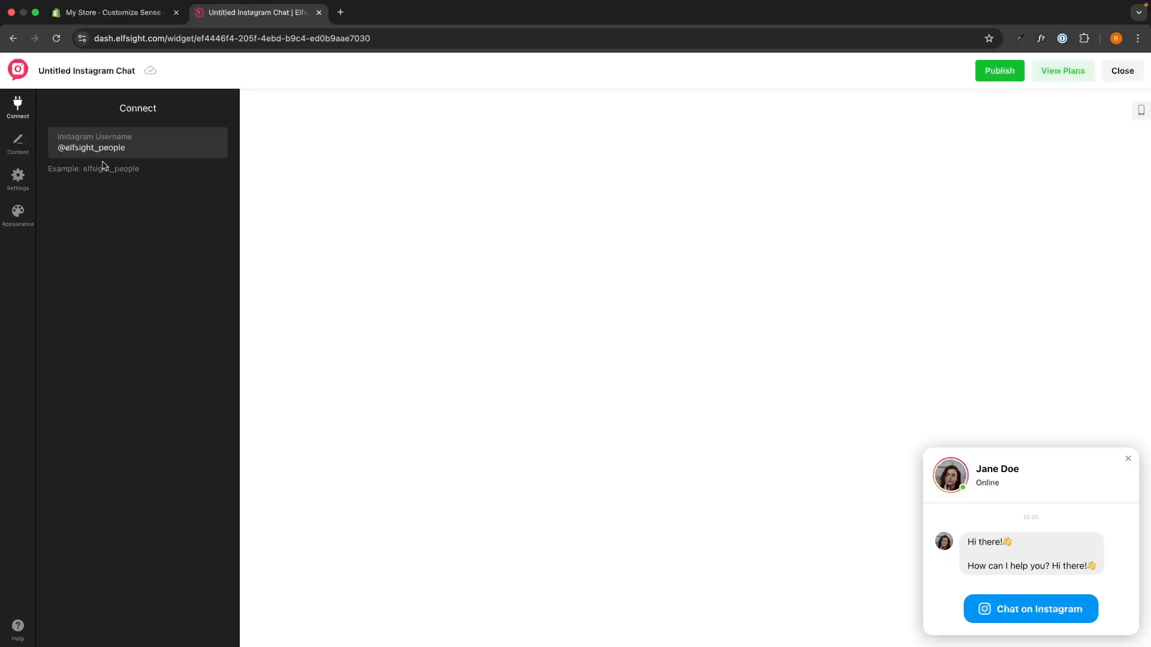
Open the widget's content settings and collapse the chat window preview to its bubble.
left_click(66, 149)
left_click(138, 96)
left_click(32, 144)
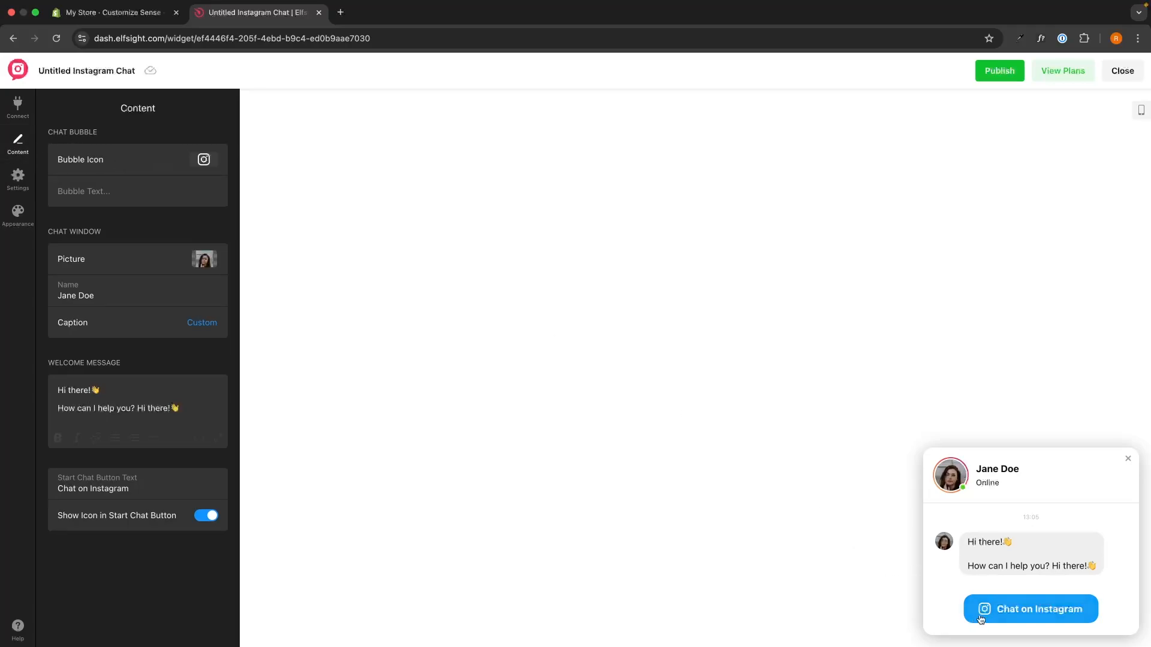
left_click(206, 159)
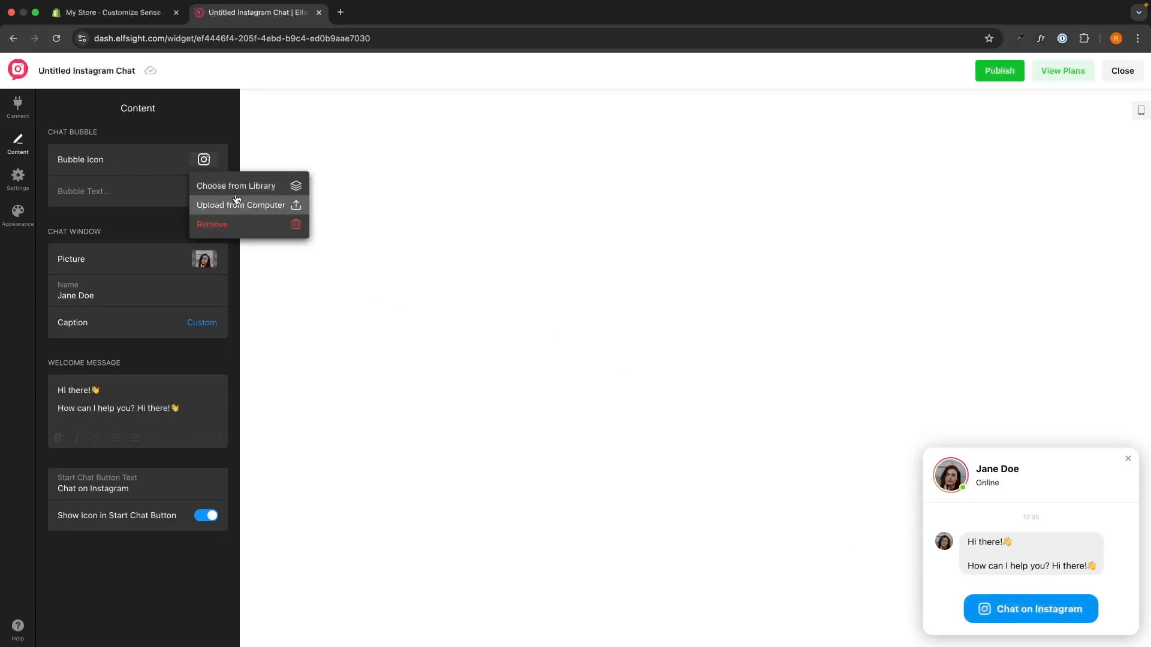
triple_click(128, 161)
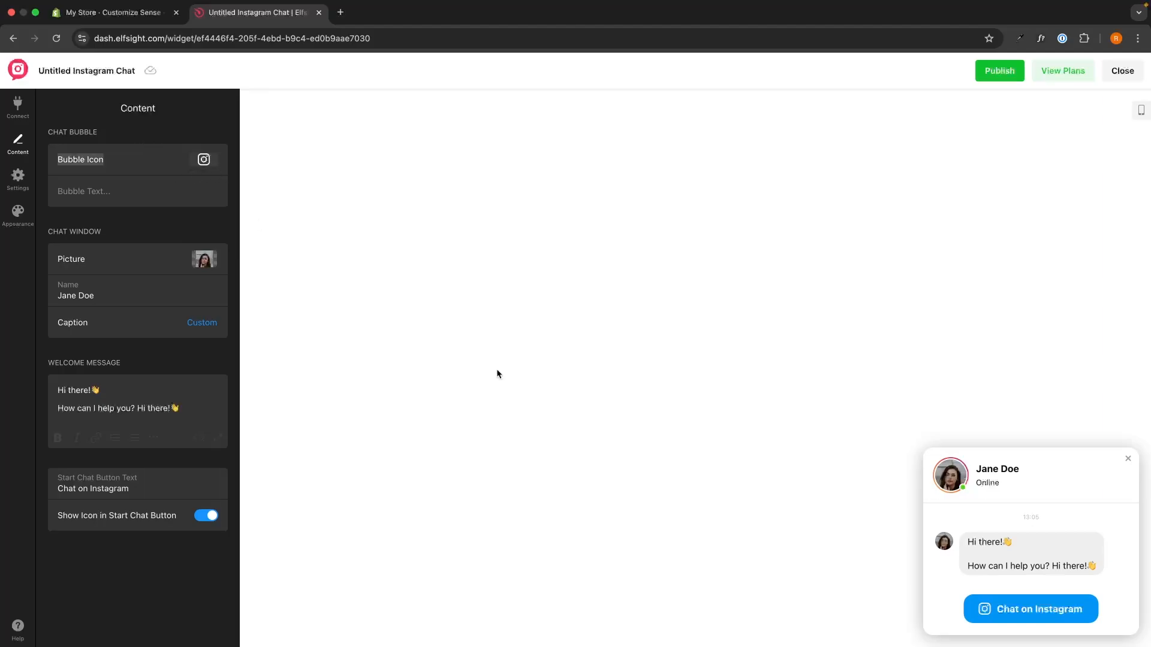
left_click(1128, 462)
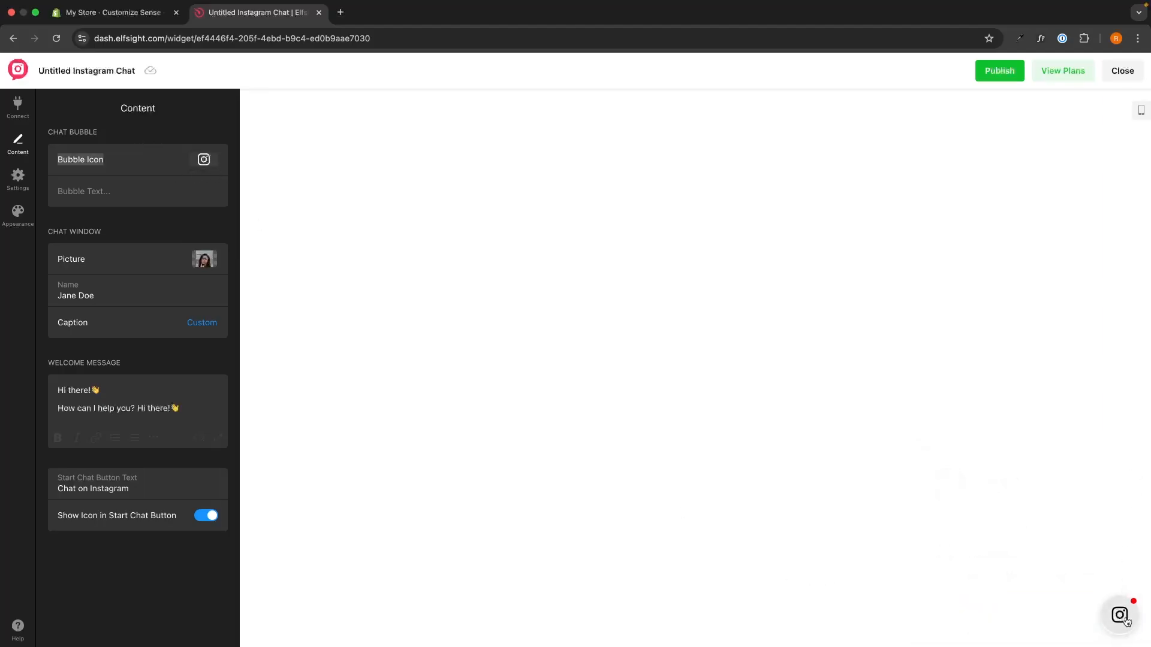
left_click(202, 160)
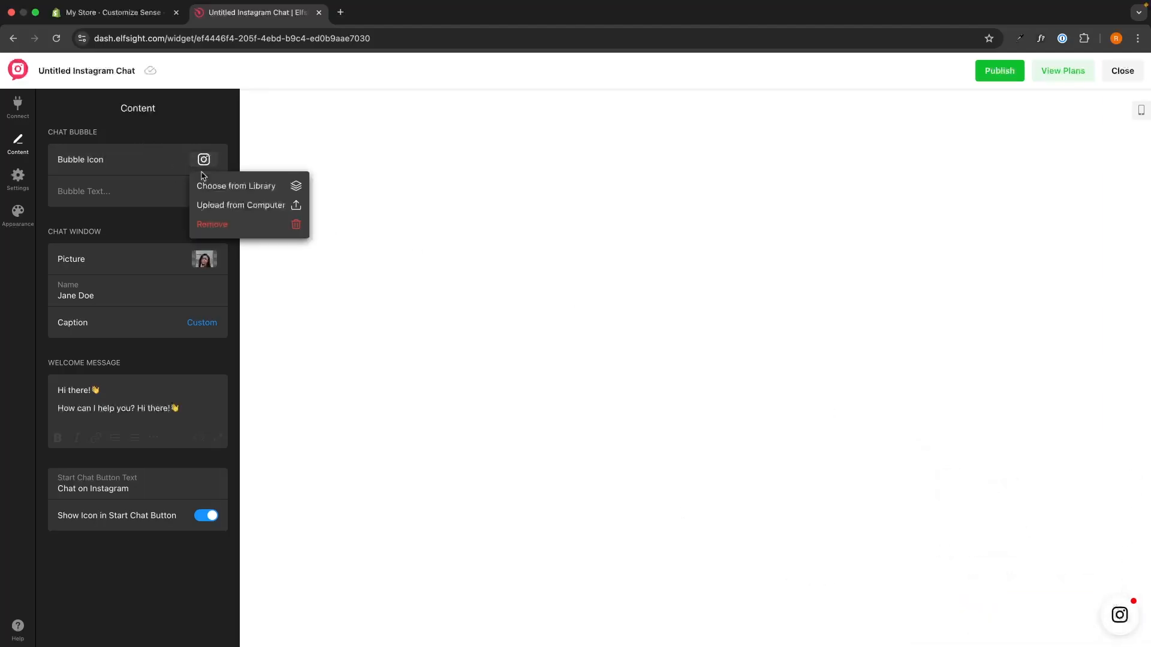
left_click(216, 204)
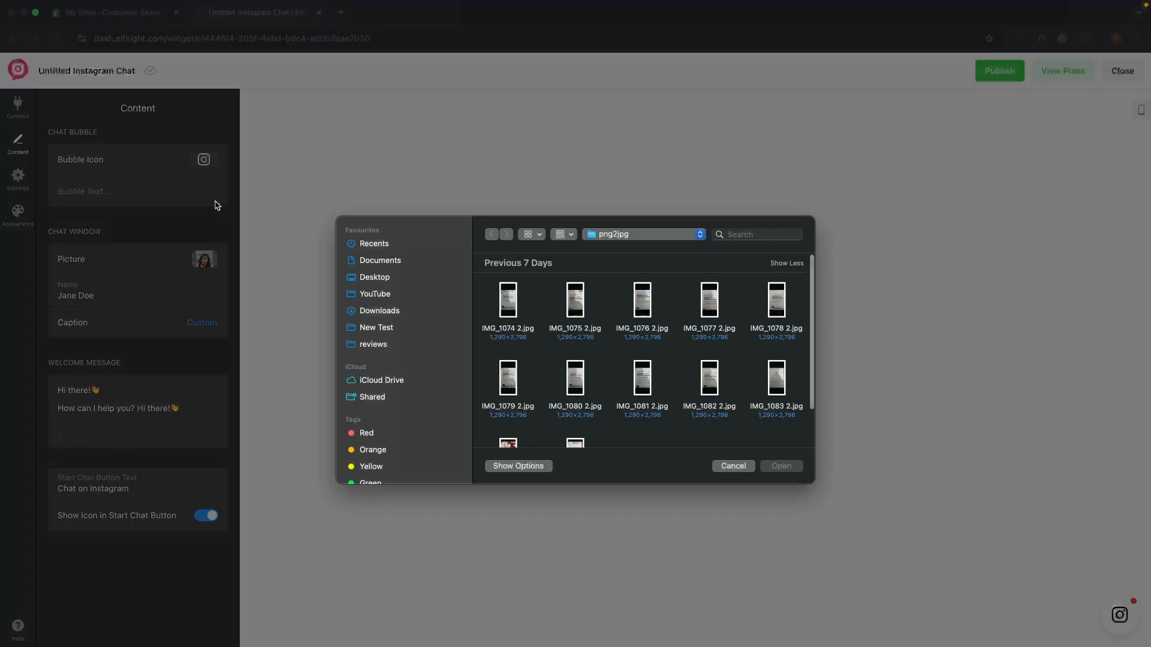
left_click(741, 468)
Open the icon library for the chat bubble and confirm the Instagram icon.
left_click(203, 159)
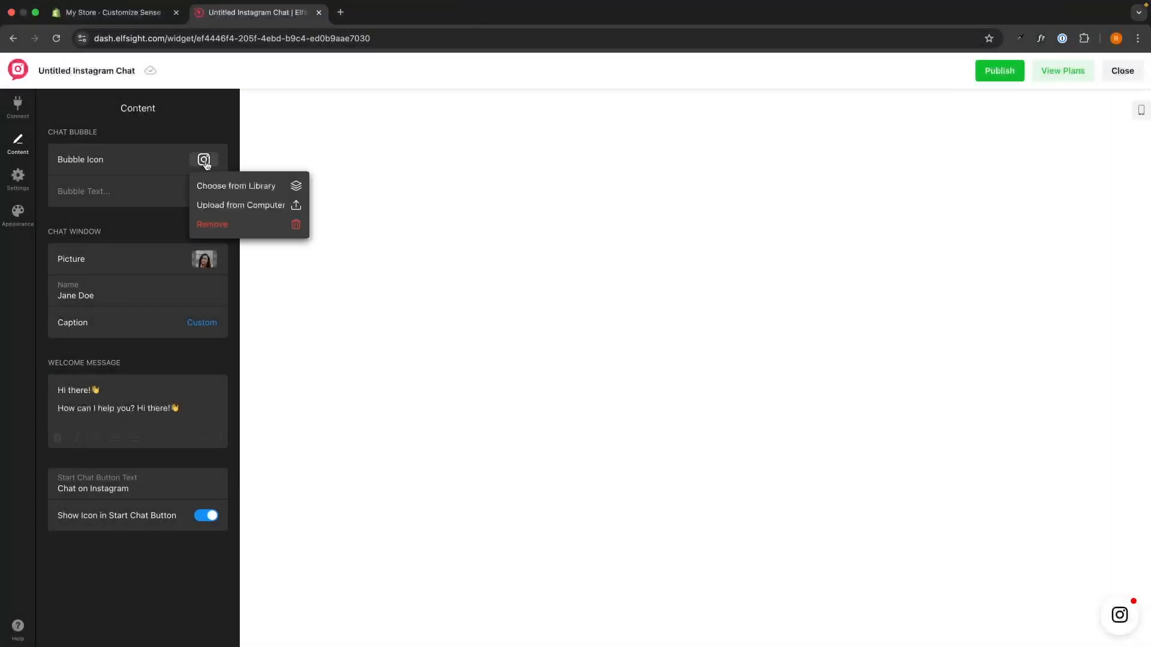
left_click(225, 185)
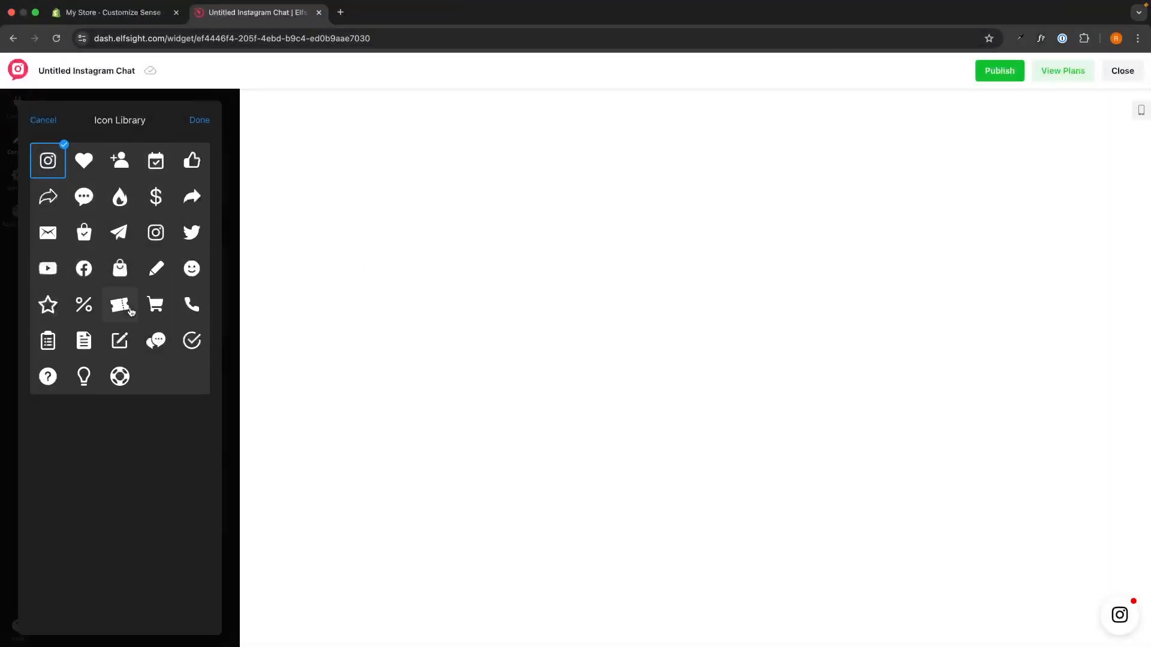
left_click(200, 120)
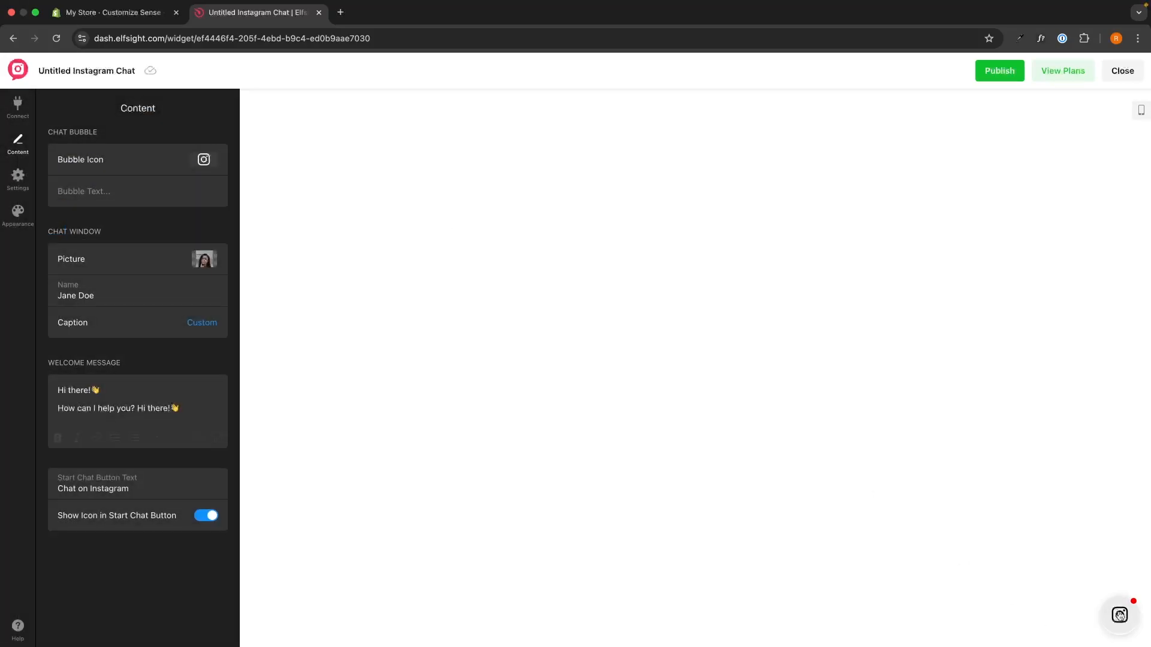
Set the chat bubble text to "Message us on Instagram".
left_click(89, 187)
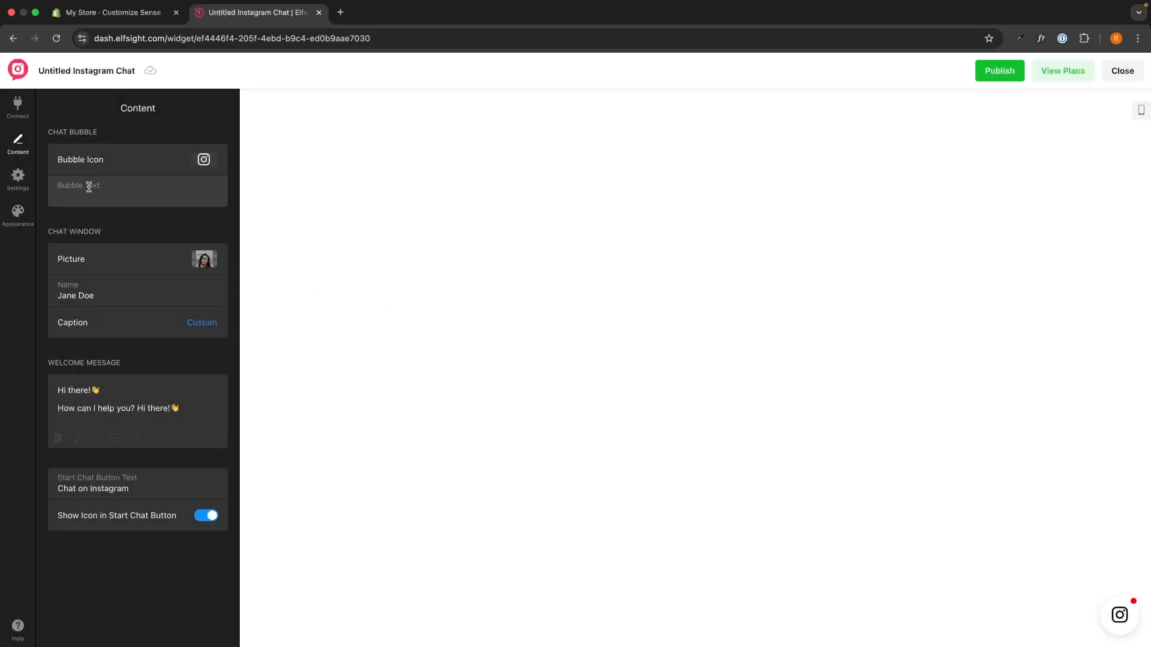
type("Message")
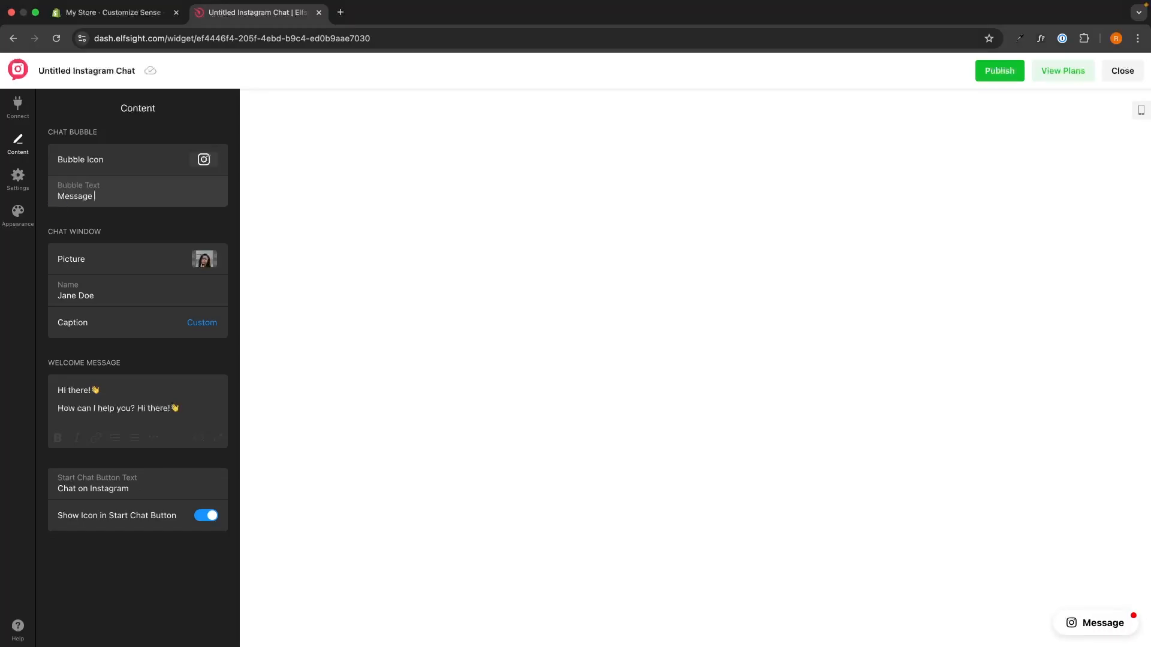
type(" us on Inst")
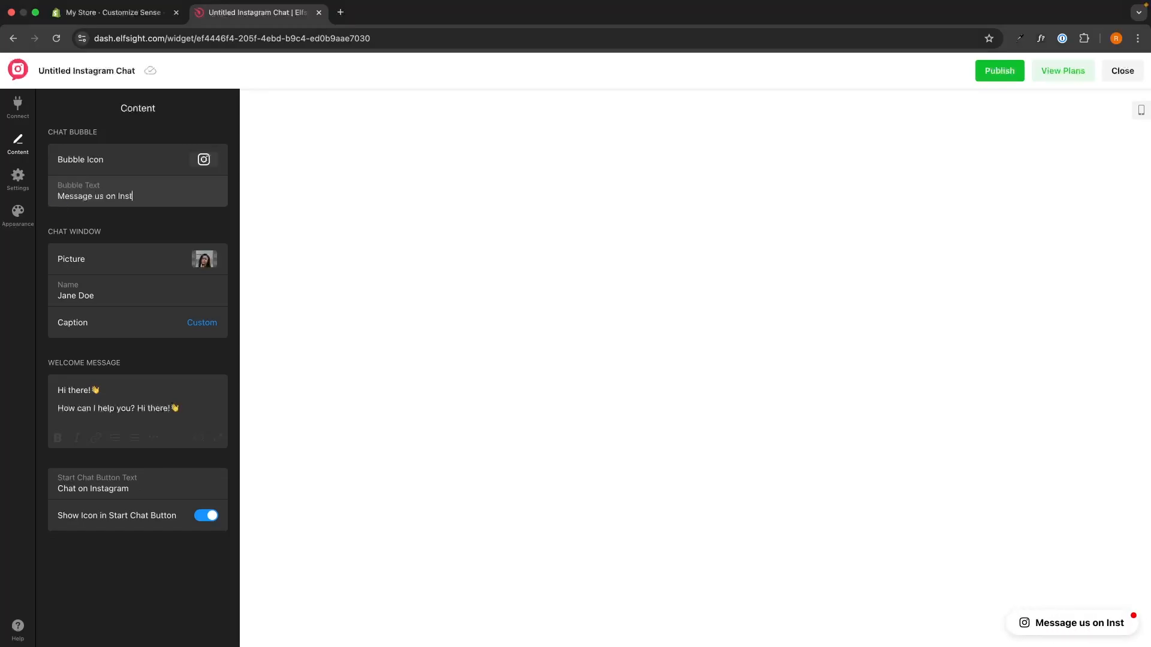
type("agram")
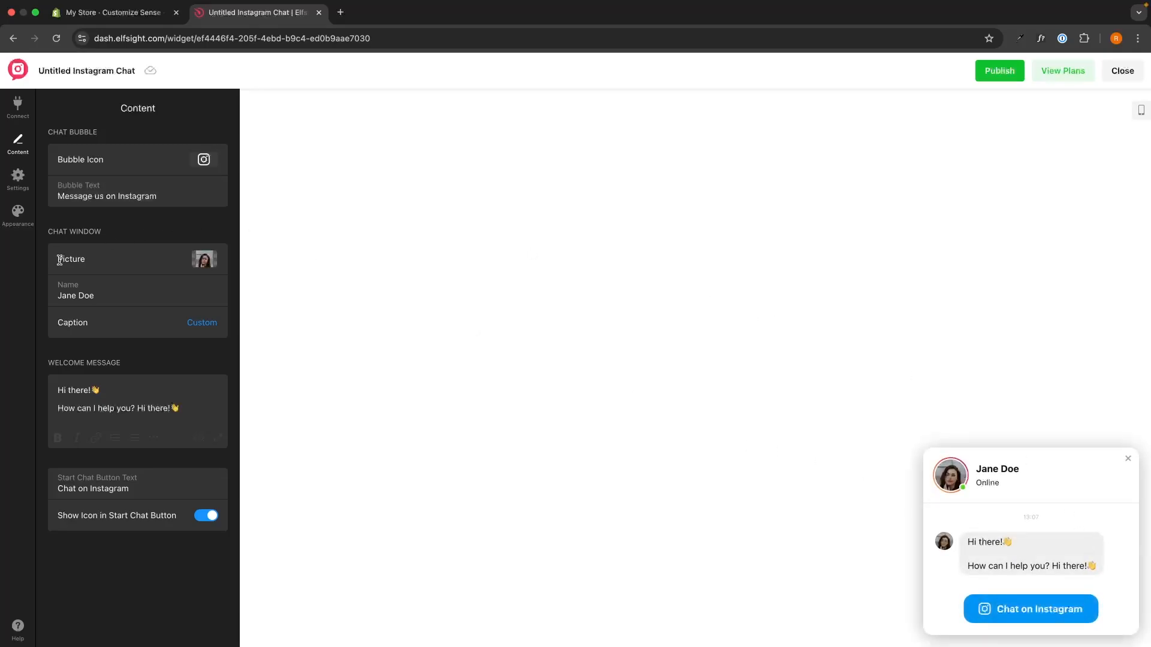
Replace the placeholder name in the chat window with the contact's full name.
left_click_drag(57, 259, 143, 264)
left_click(128, 223)
left_click_drag(100, 296, 58, 296)
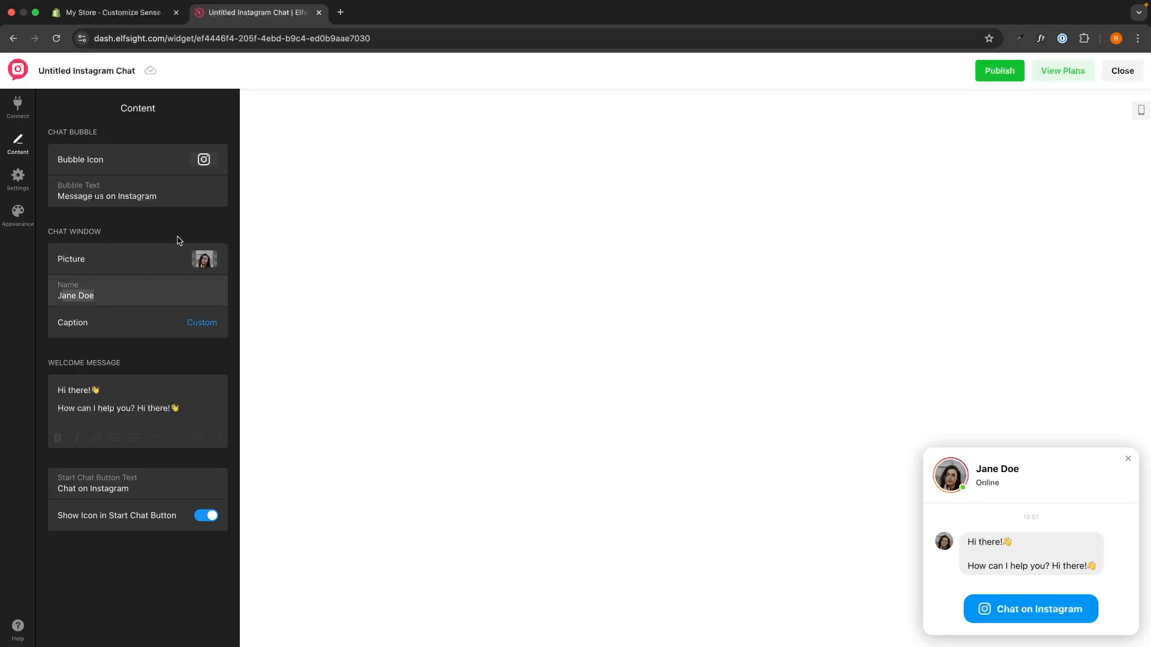
key("BackSpace")
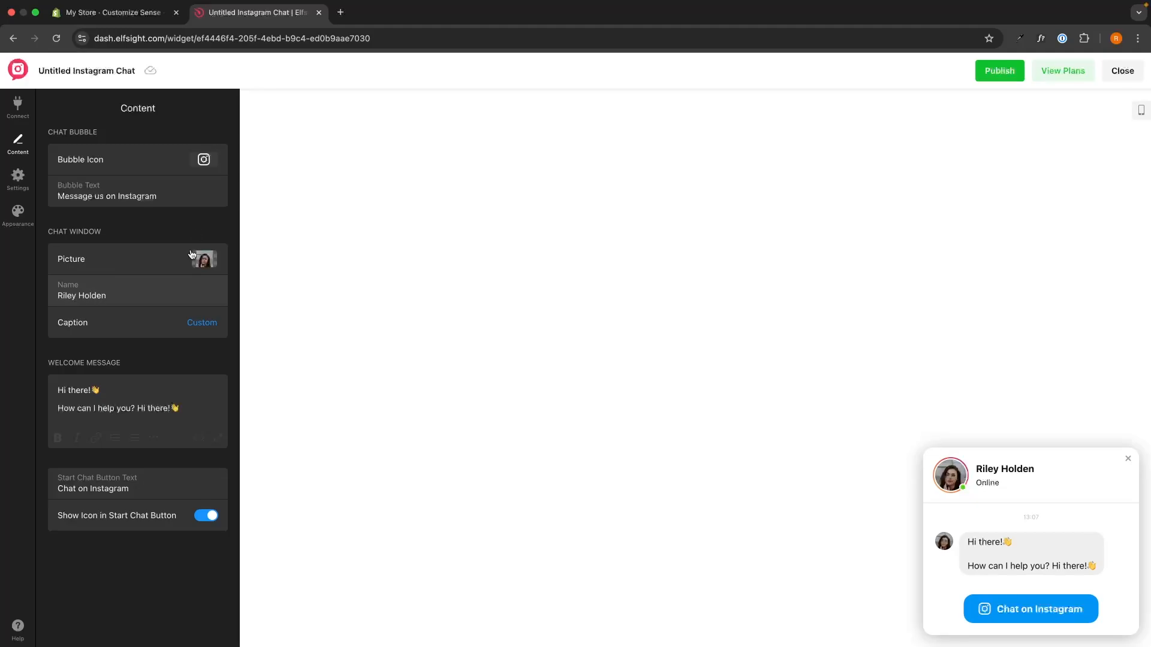
Set the chat window caption to the reply time option "Typically replies within an hour".
left_click(199, 324)
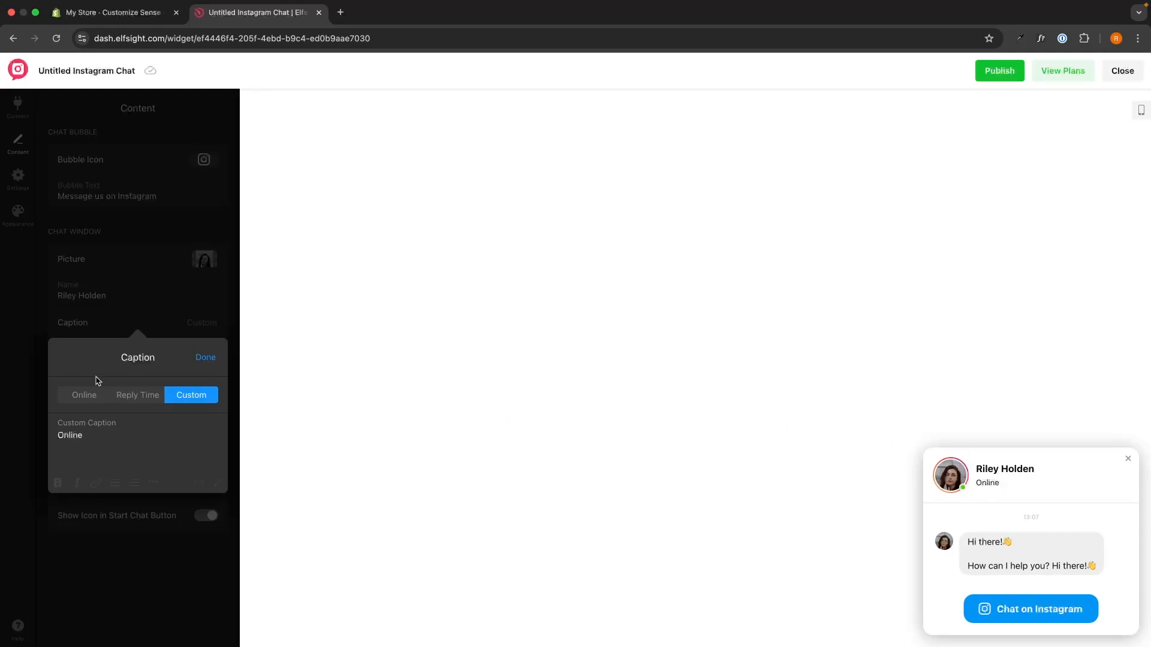
left_click(152, 399)
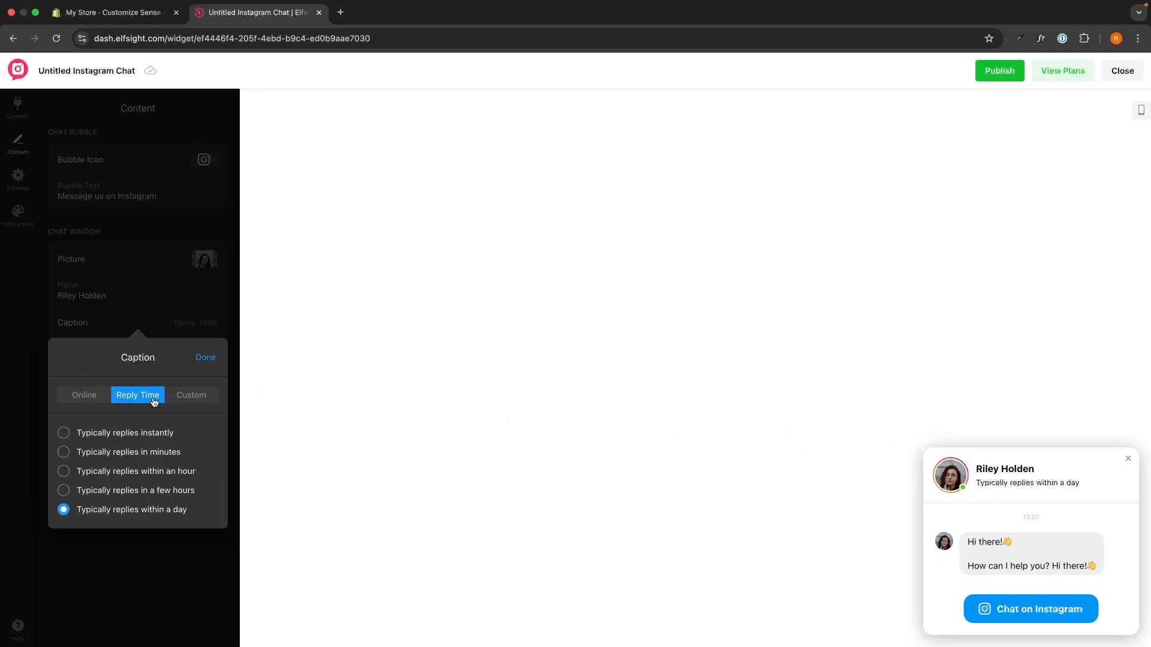
left_click(130, 474)
left_click(129, 452)
left_click(128, 434)
left_click(128, 509)
left_click(192, 397)
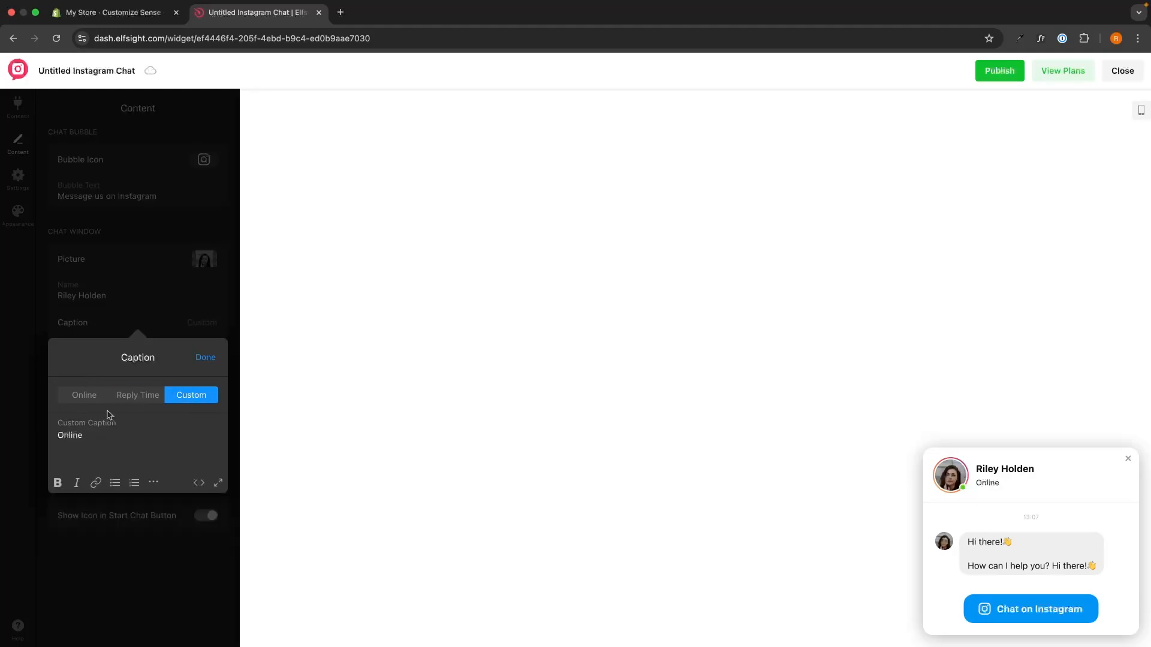
left_click(130, 399)
left_click(109, 471)
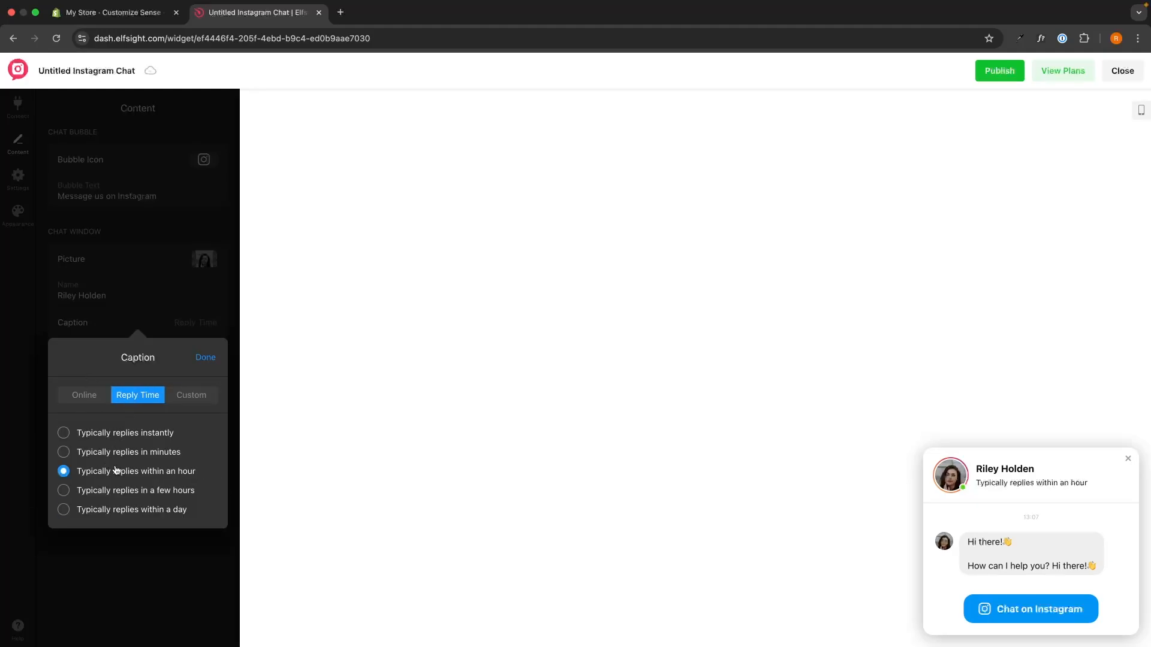
left_click(212, 356)
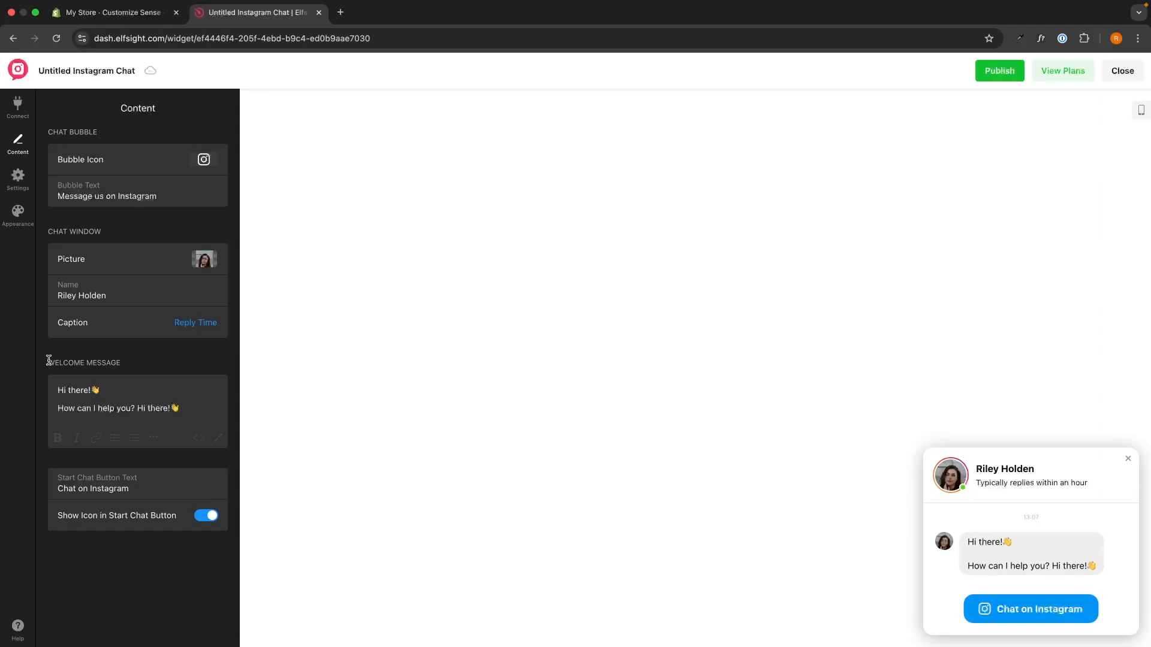
Examine the welcome message and the start chat button's text and icon option in the content settings.
left_click_drag(47, 361, 123, 363)
left_click_drag(1096, 566, 956, 541)
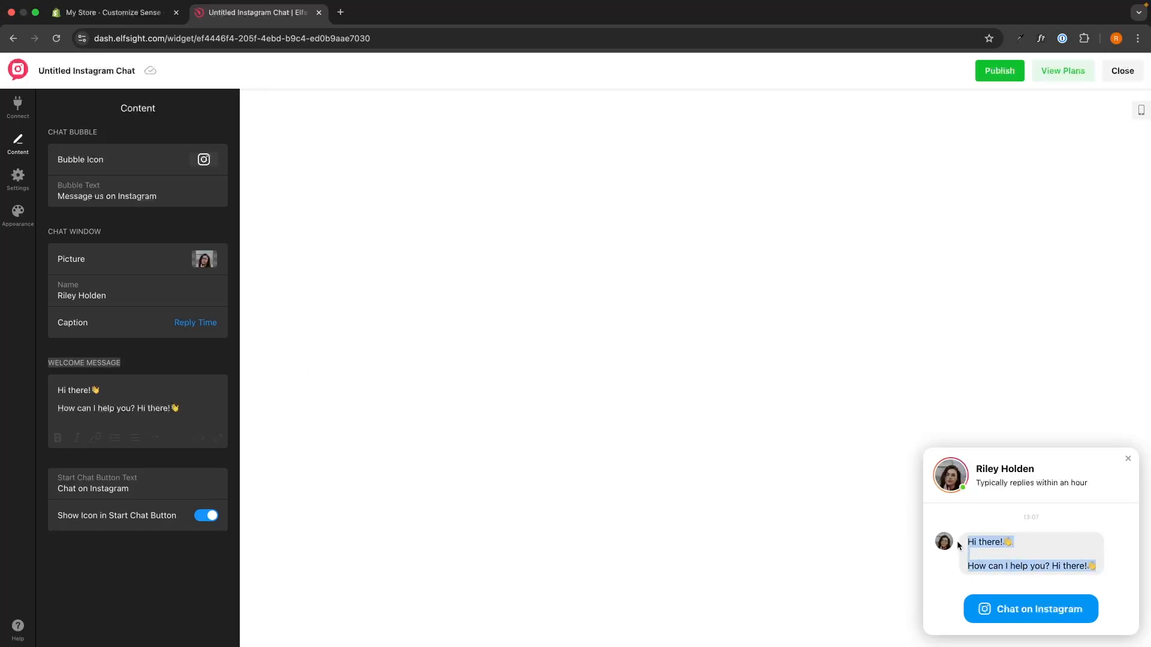
left_click(1005, 538)
left_click(197, 396)
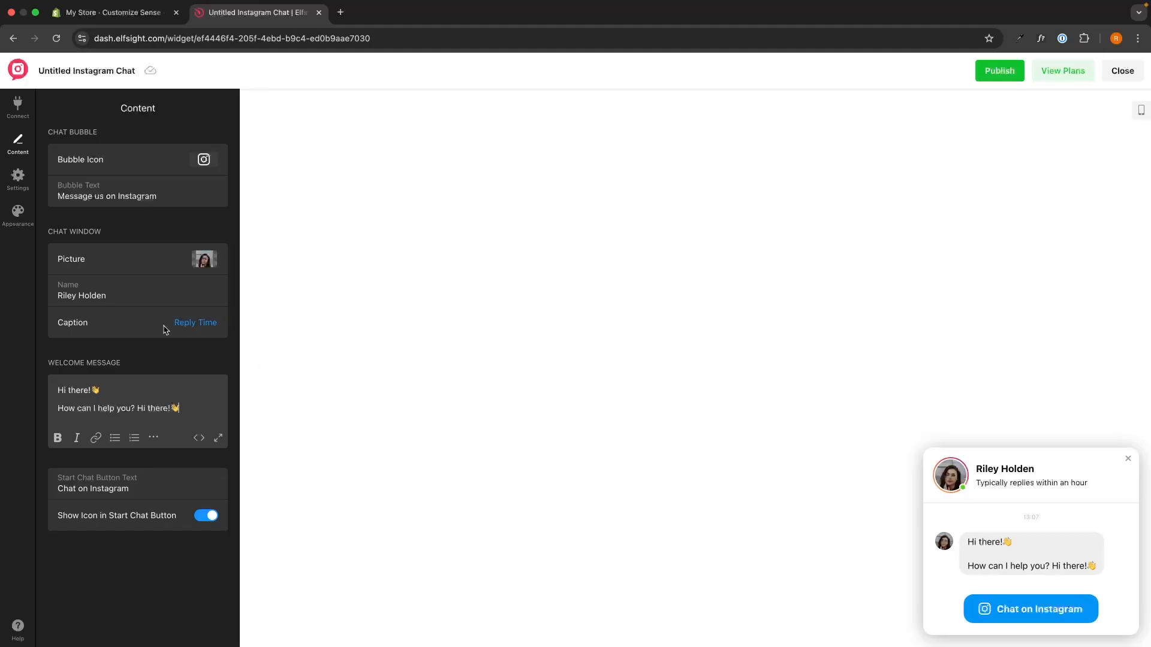
left_click(126, 475)
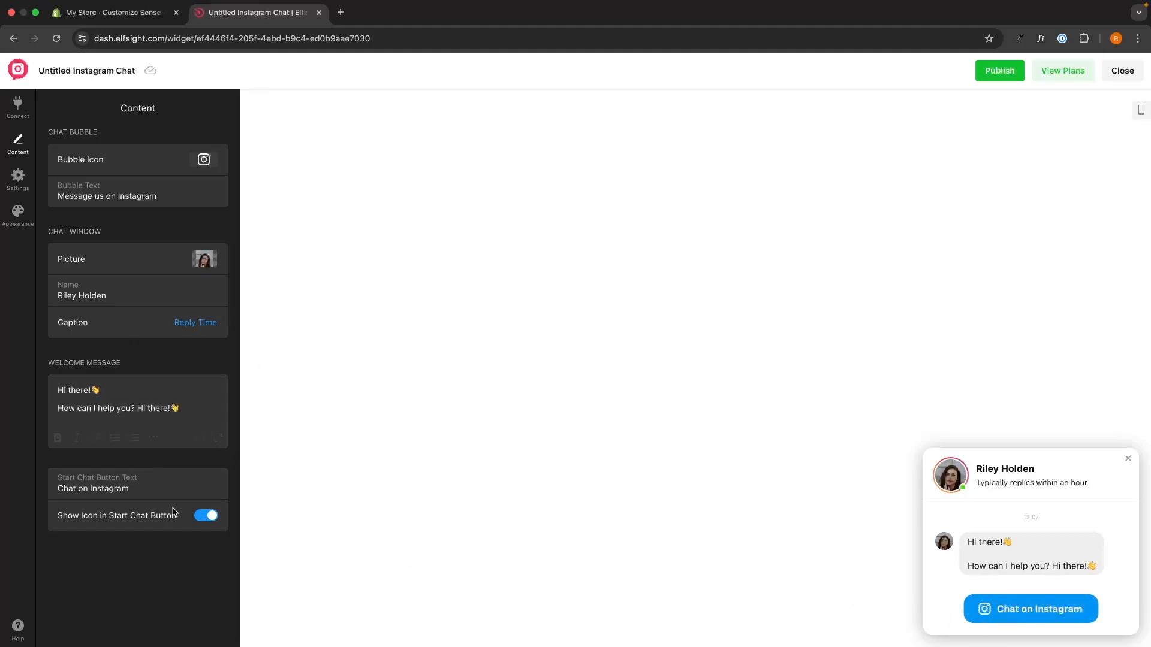
left_click(202, 519)
left_click(203, 519)
left_click_drag(127, 488, 27, 493)
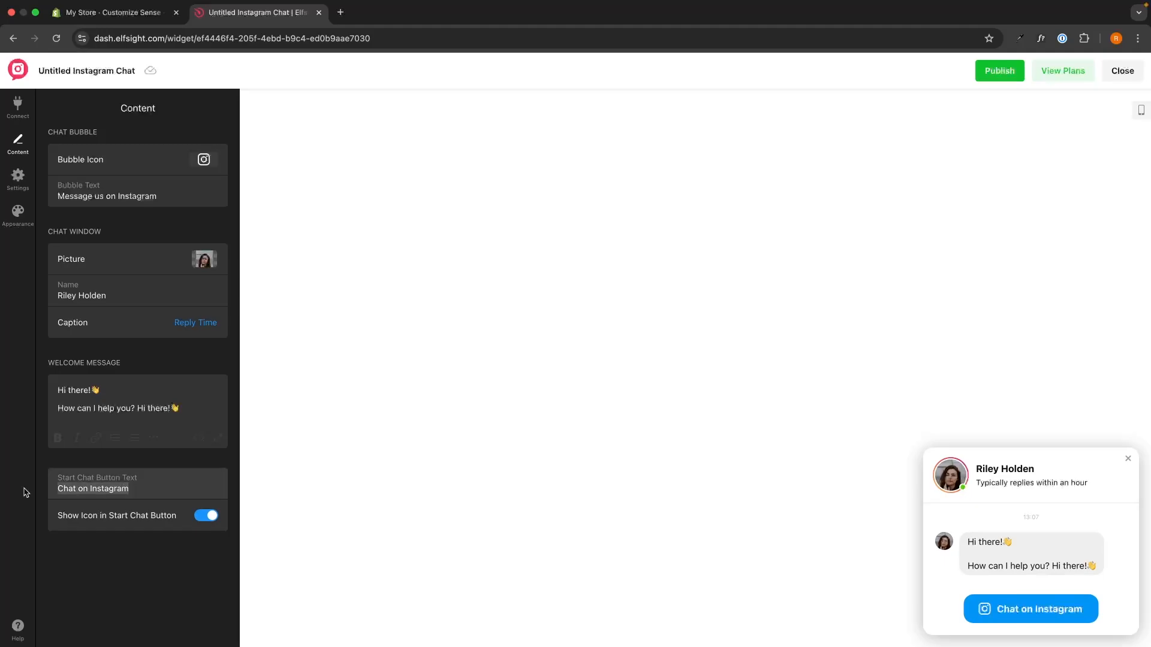
left_click(202, 467)
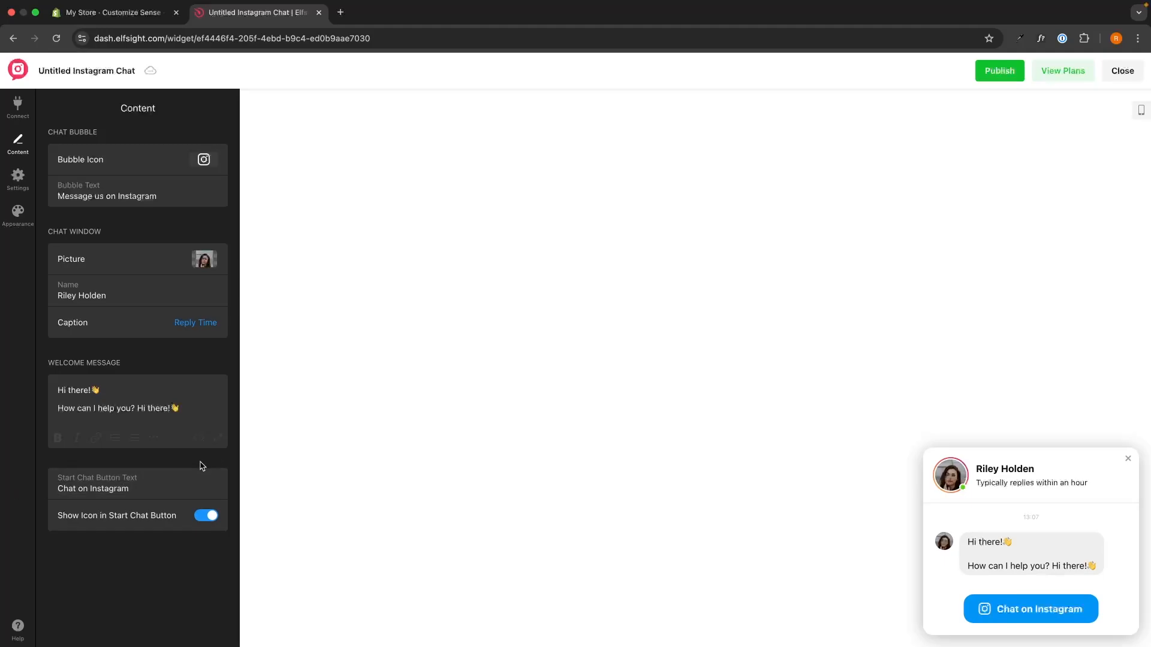
Try the Embed Bubble and Embed Chat Window positions for the widget and return to Floating Bubble.
left_click(18, 178)
left_click(132, 145)
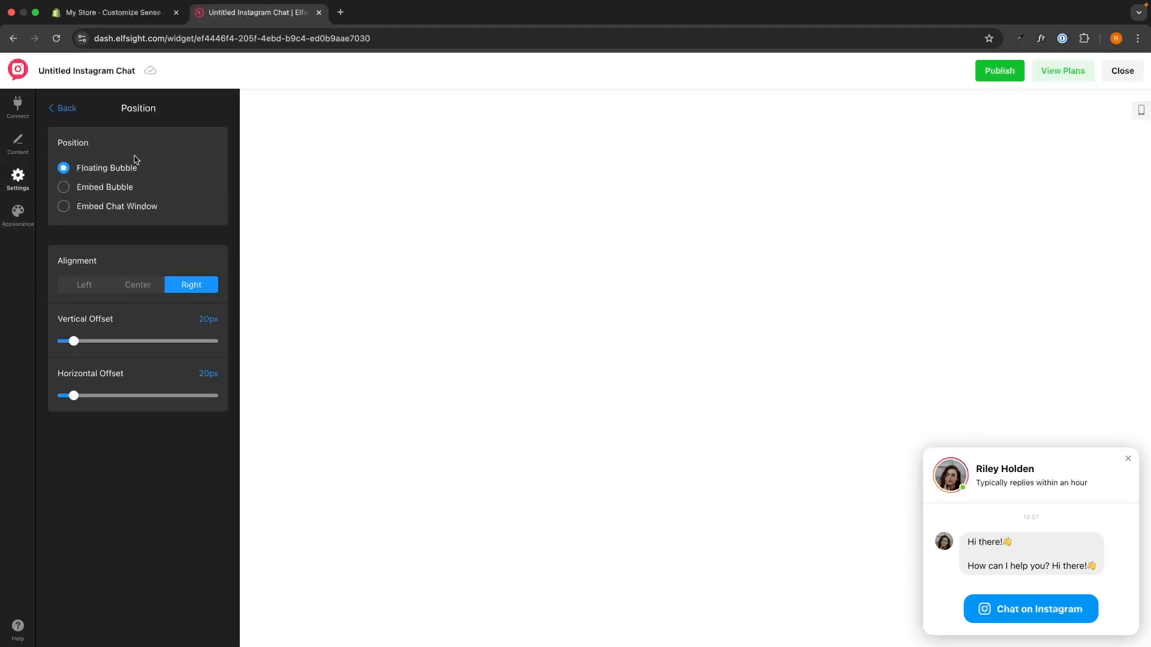
left_click(102, 188)
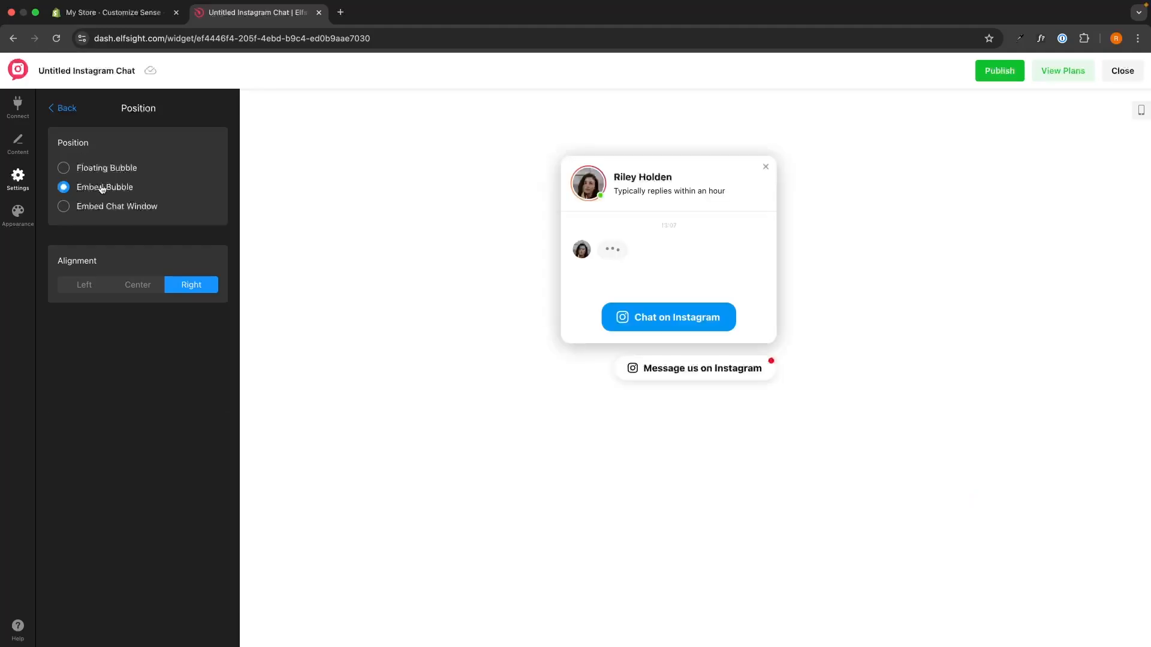
left_click(106, 169)
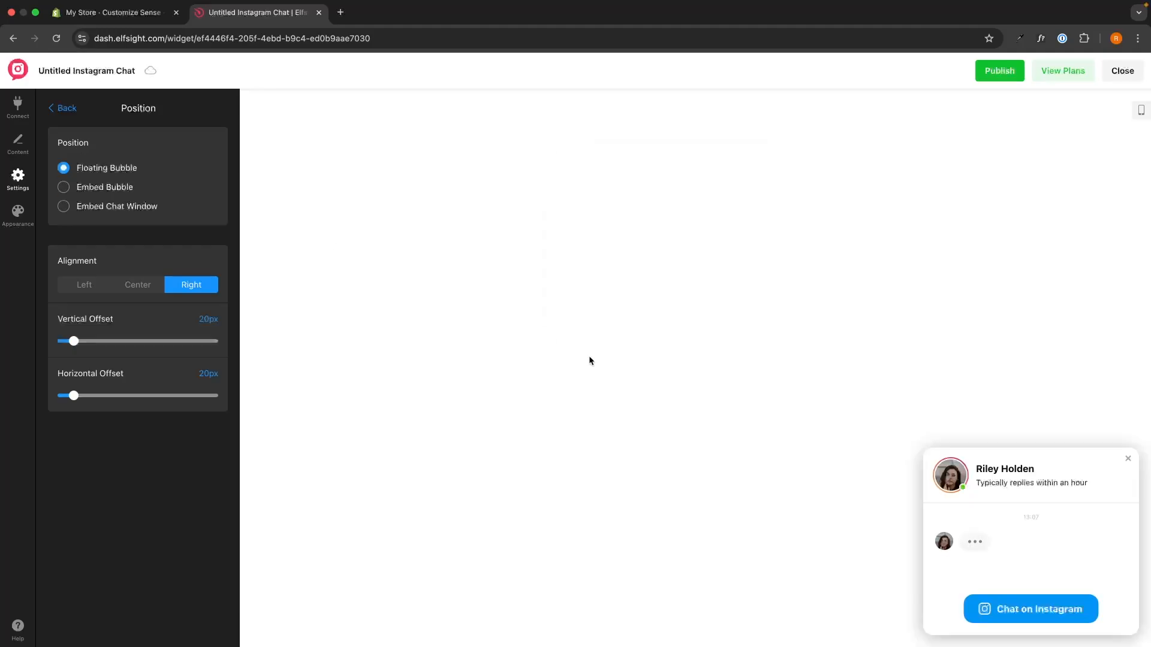
left_click(111, 186)
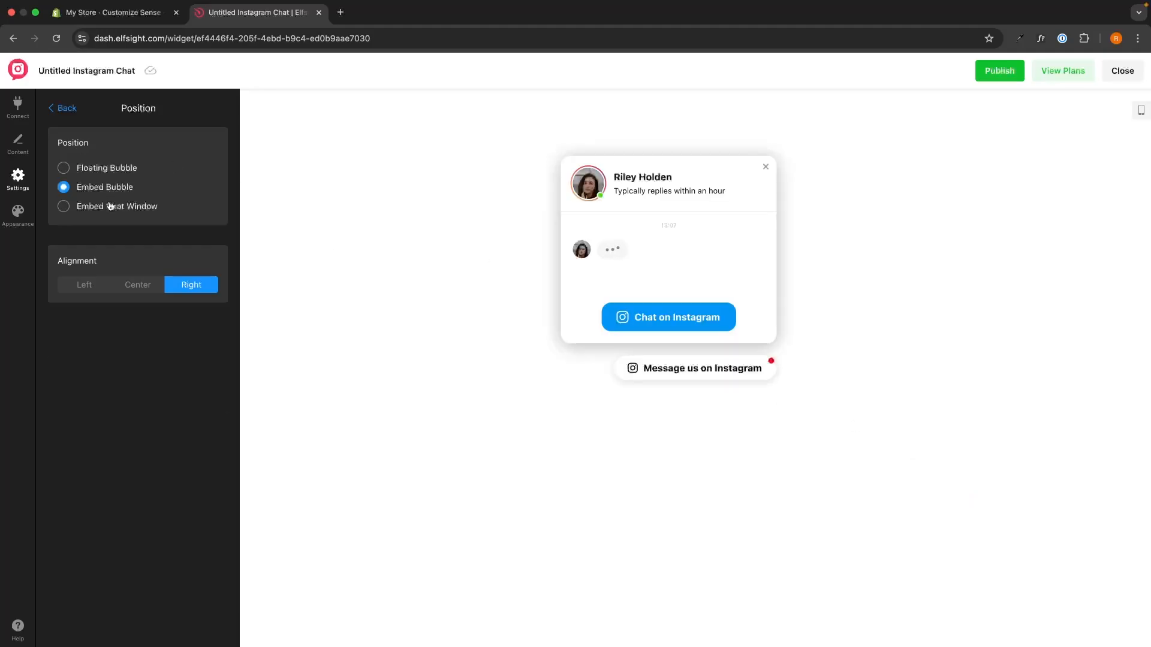
left_click(113, 206)
left_click(110, 188)
left_click(109, 206)
left_click(110, 189)
left_click(110, 205)
left_click(110, 189)
left_click(115, 174)
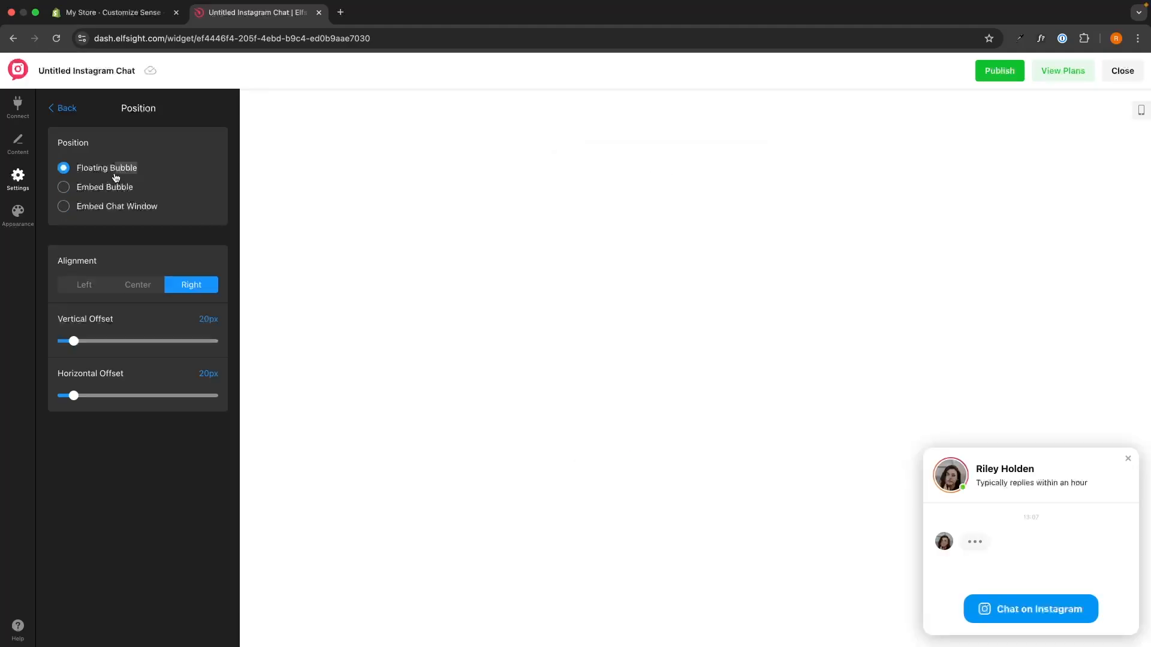
Try the Left and Center alignments for the floating bubble, restore Right, and leave the position settings.
left_click(87, 285)
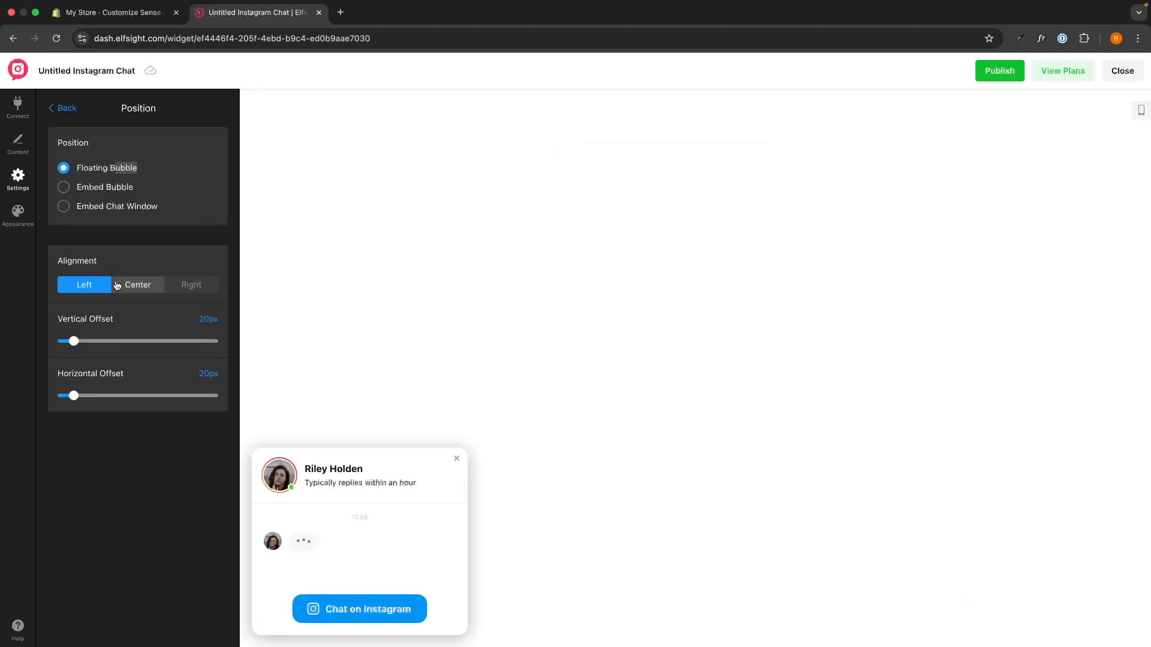
left_click(183, 287)
left_click(84, 286)
left_click(137, 285)
left_click(187, 287)
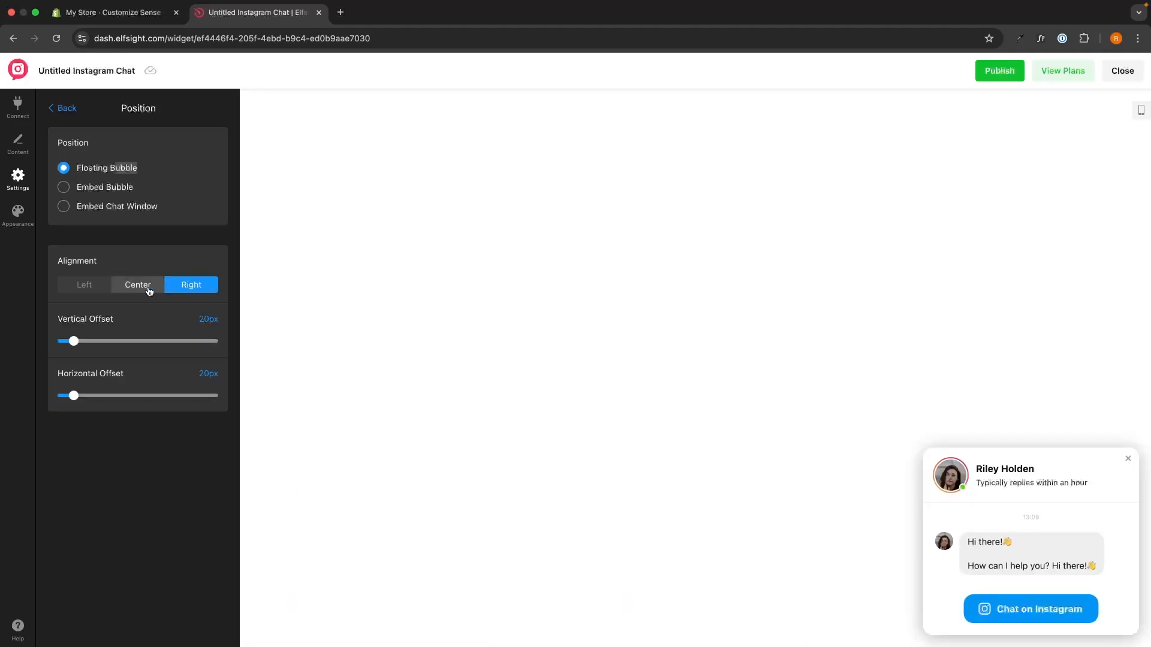
left_click(63, 108)
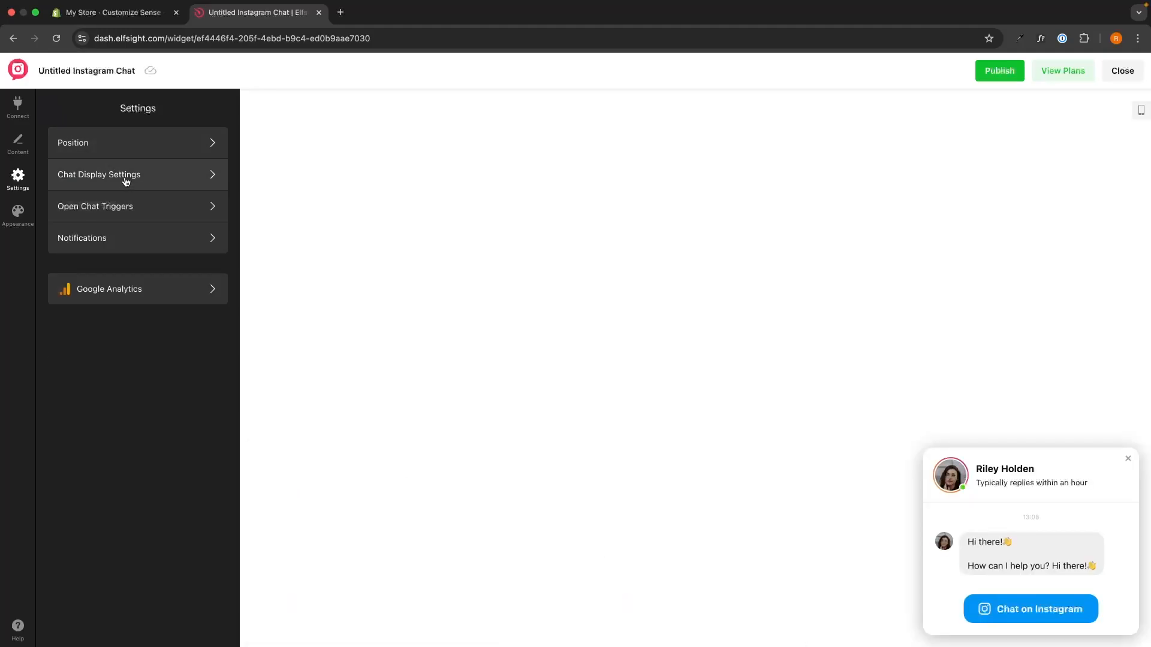
Examine the chat display settings and the options that trigger the chat window to open automatically.
left_click(124, 177)
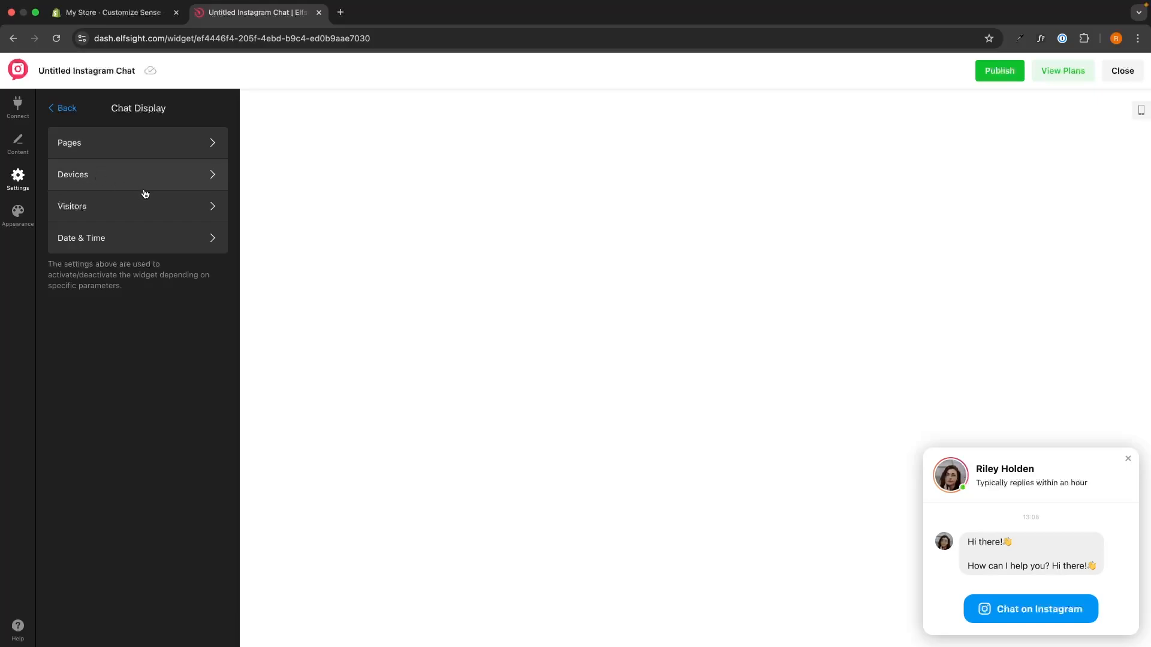
left_click(67, 107)
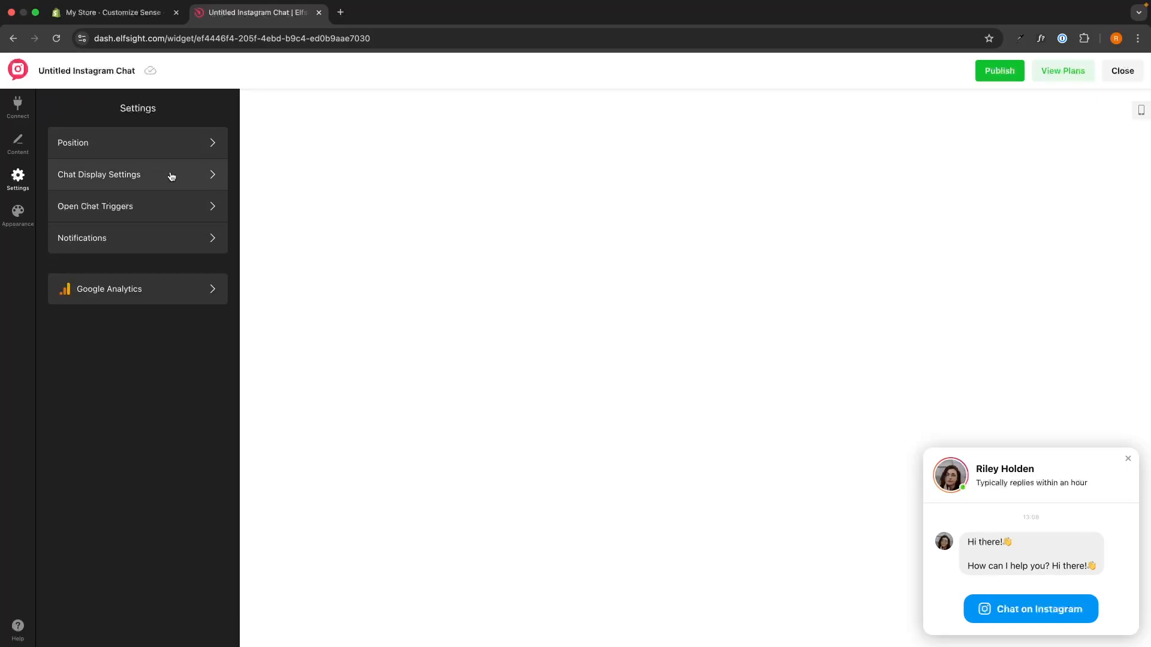
left_click(123, 210)
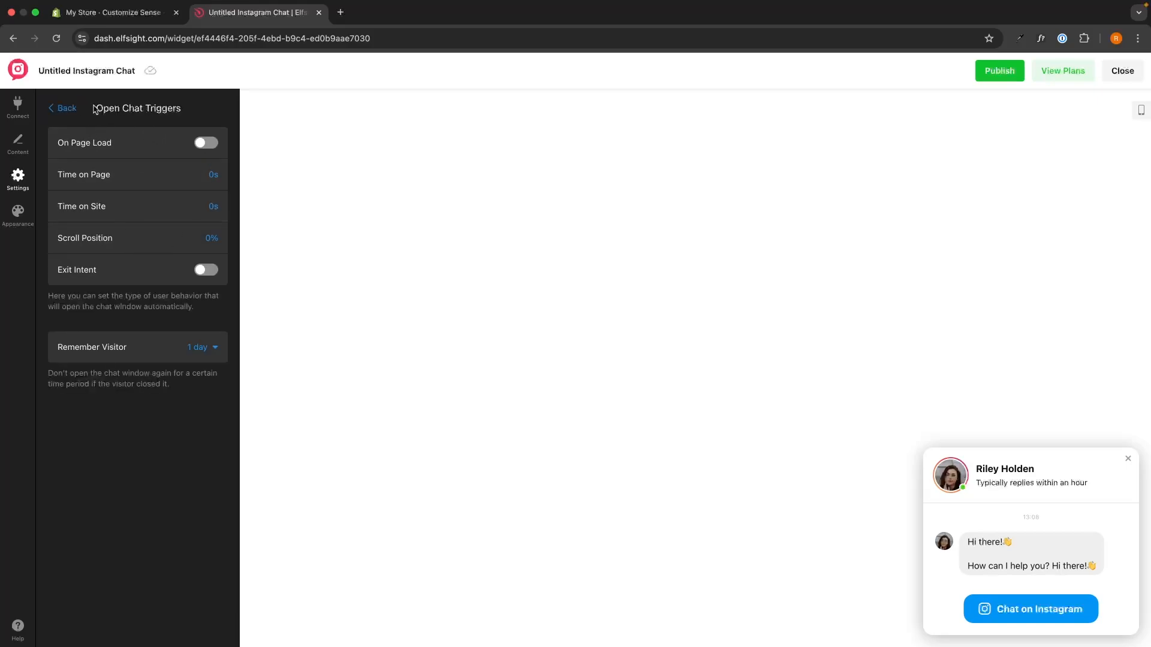
left_click_drag(96, 108, 215, 114)
left_click(198, 109)
left_click(63, 108)
Turn the bubble notification badge off and on again, and collapse the chat preview to check it on the bubble.
left_click(122, 232)
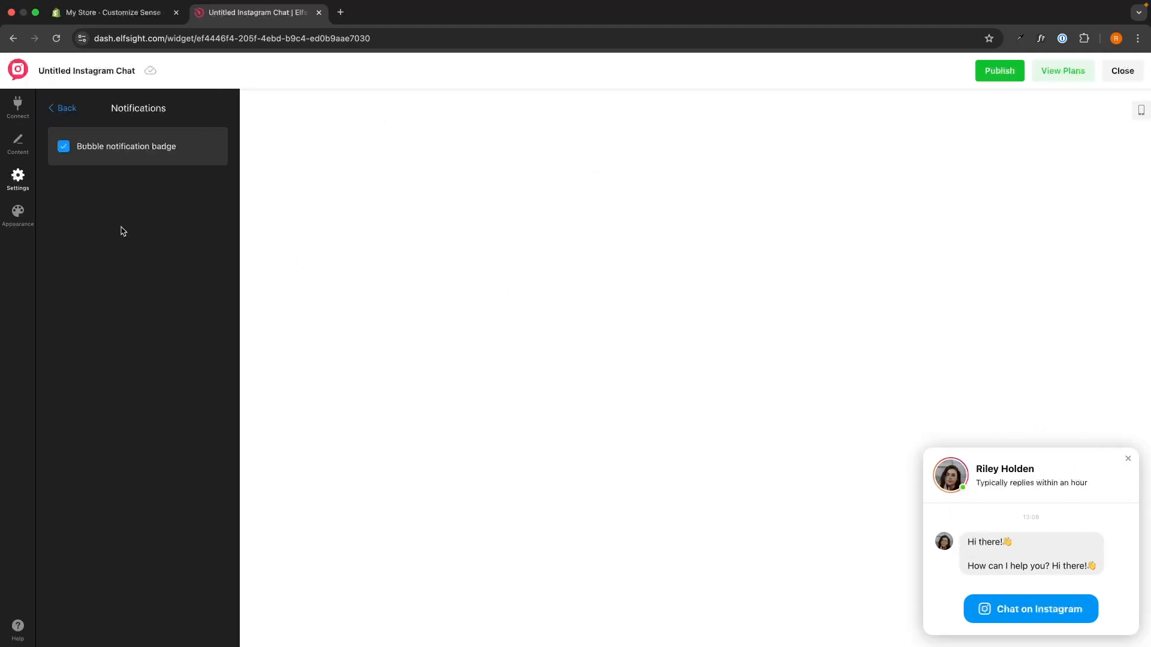
left_click(100, 153)
left_click(100, 153)
left_click(1129, 459)
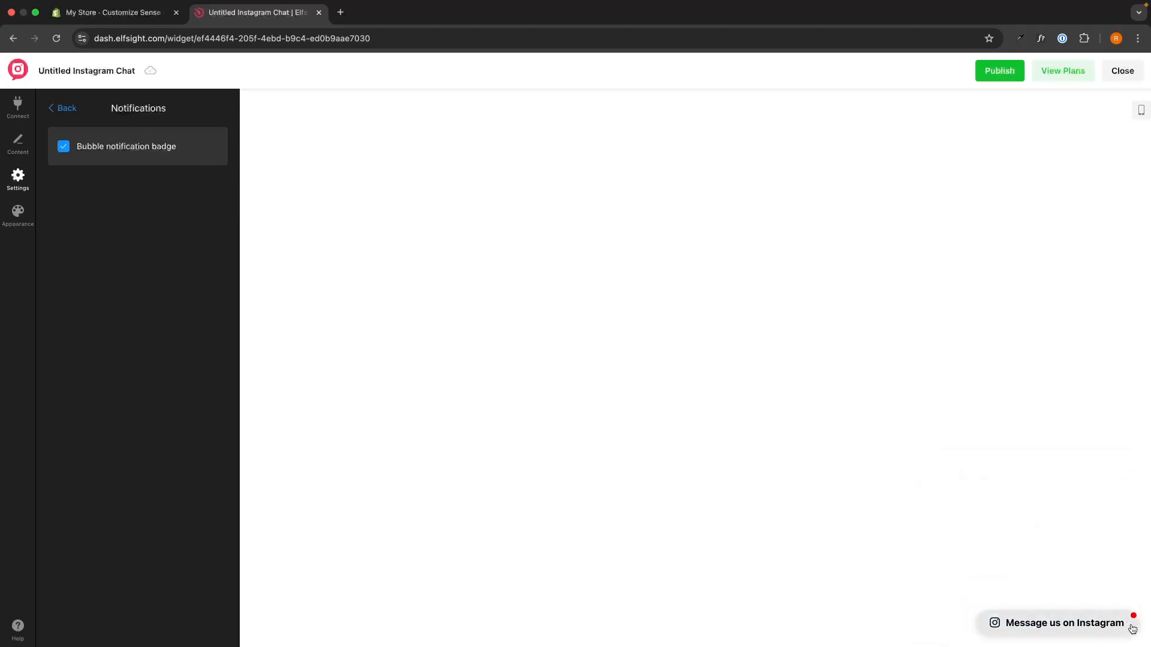
left_click(64, 108)
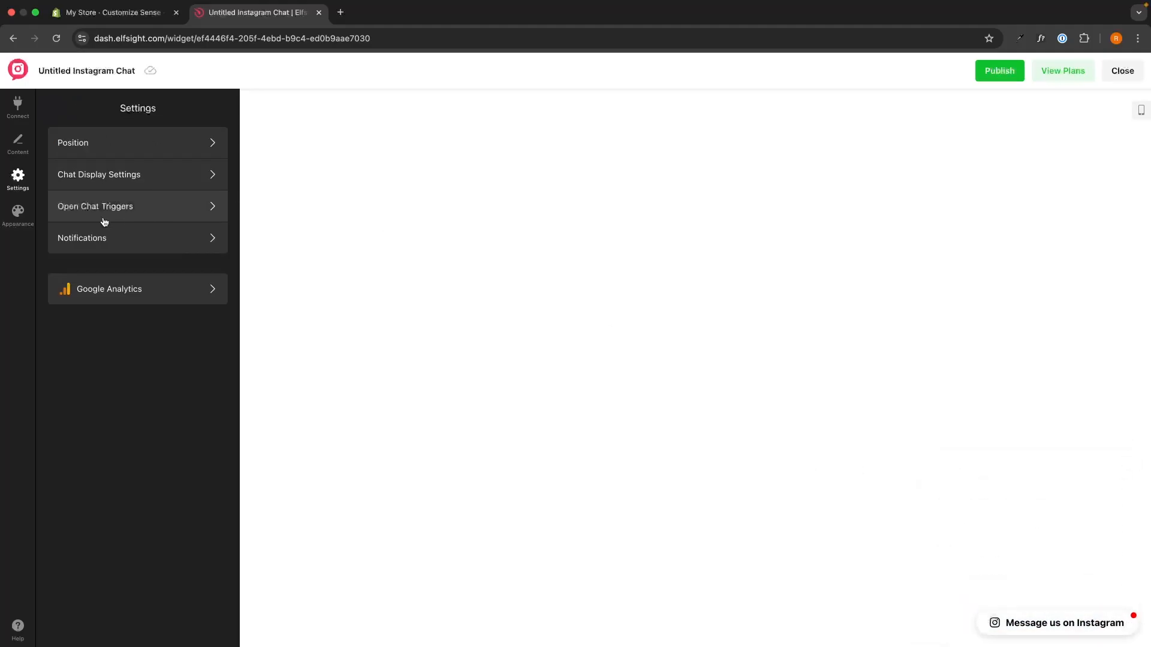
Review the widget's appearance settings with the chat window preview expanded, and publish the widget.
left_click(18, 213)
left_click(1053, 624)
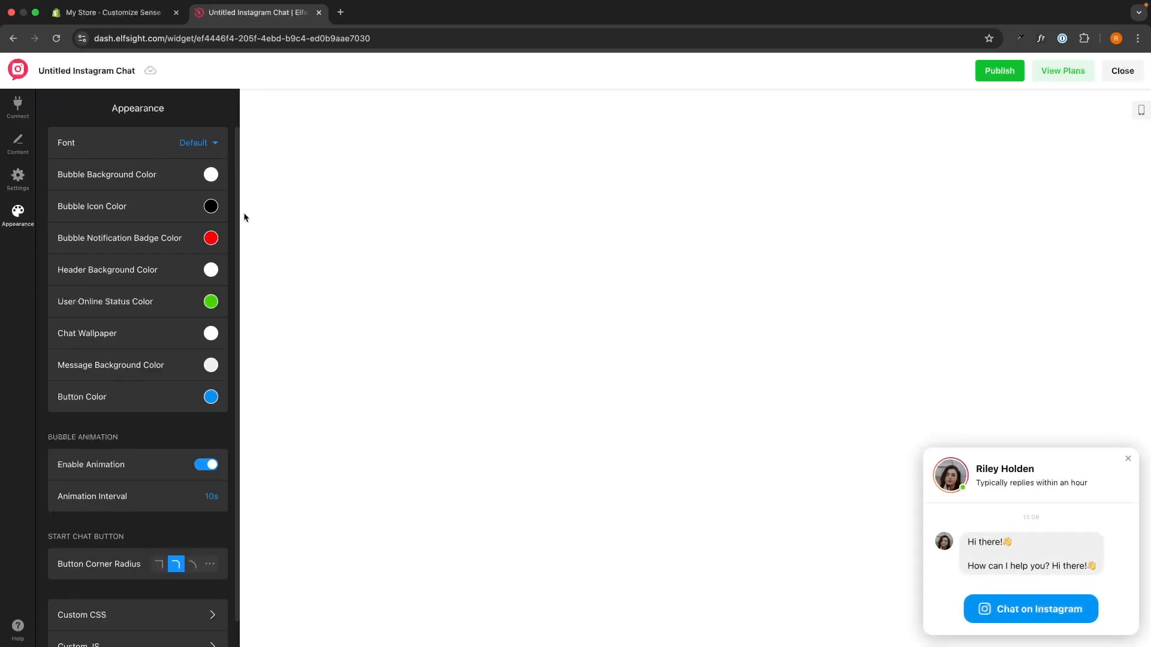
scroll(179, 300, "down", 1)
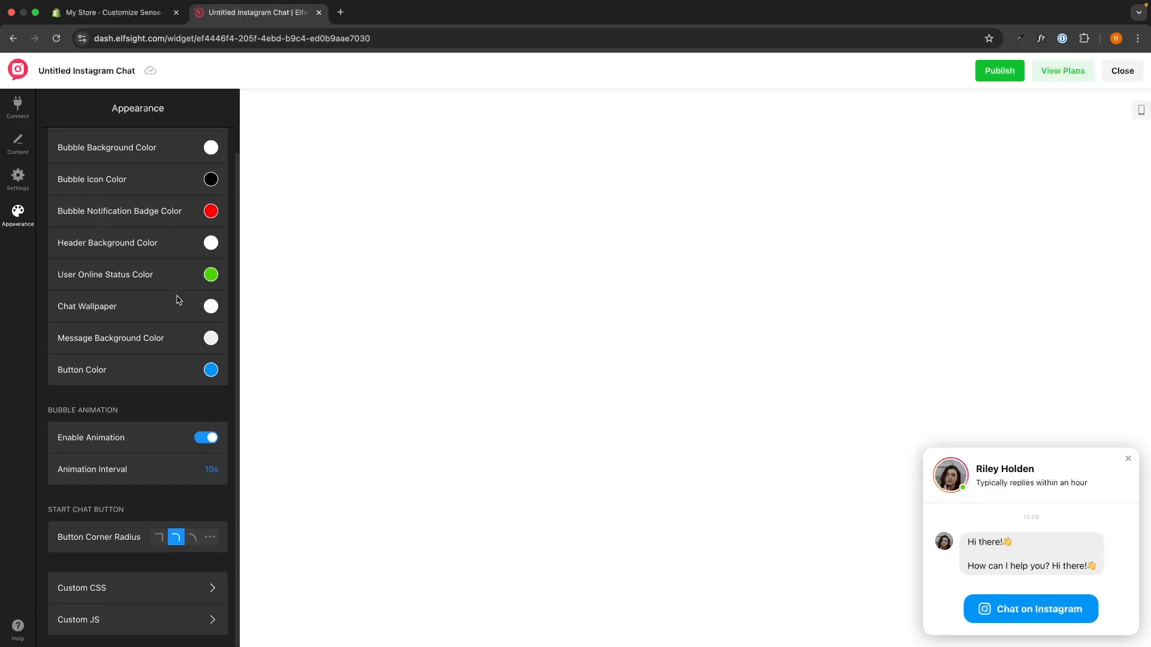
scroll(180, 300, "up", 1)
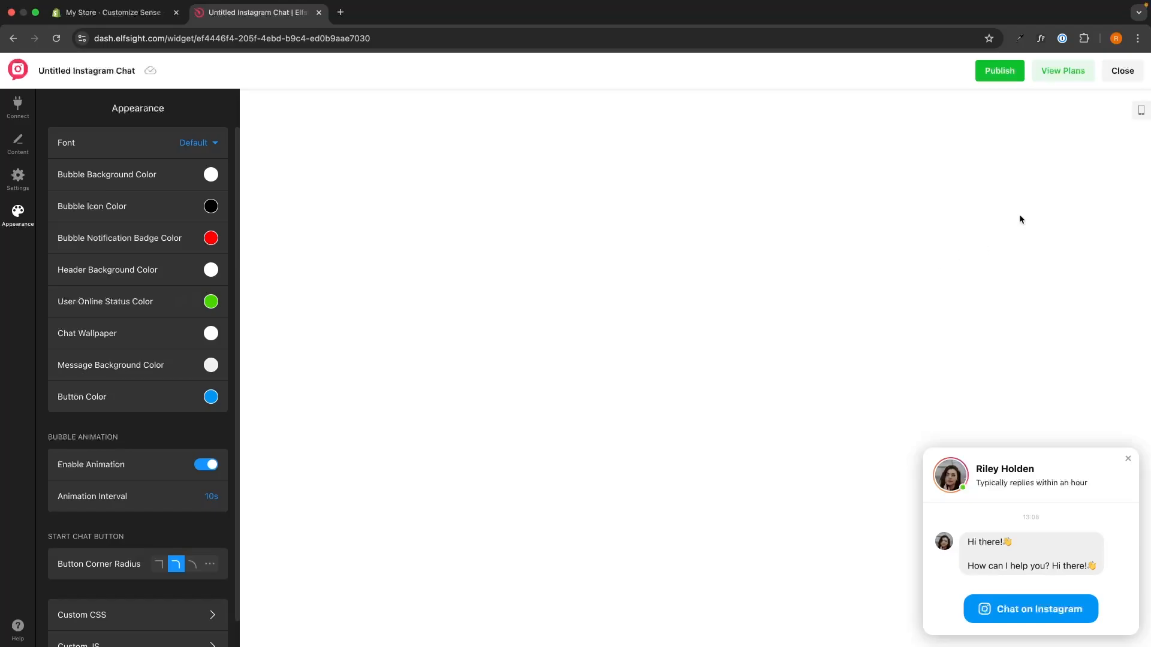
left_click(1007, 76)
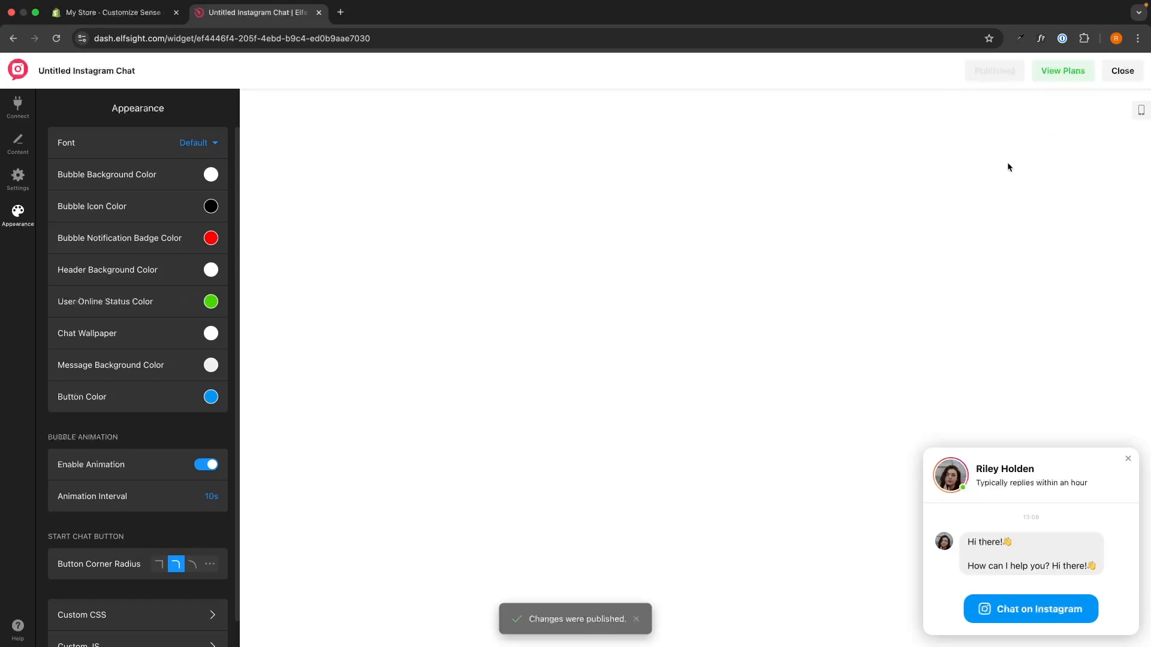
View the Instagram Chat pricing plans and examine the Free plan.
left_click(1055, 71)
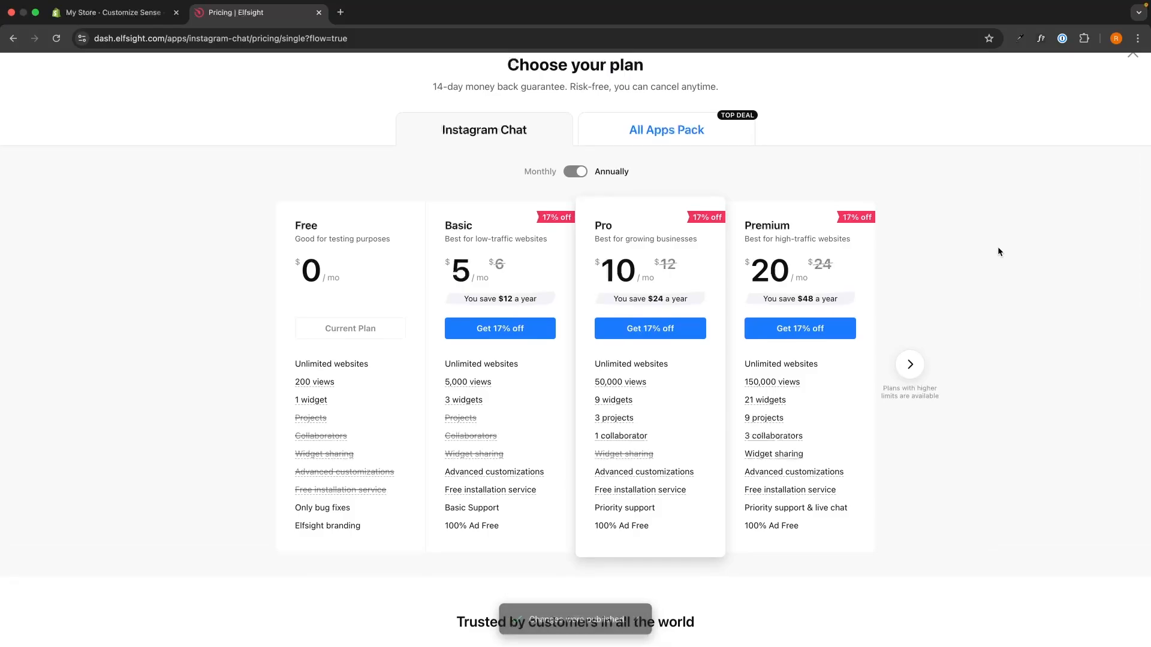
left_click_drag(283, 214, 362, 282)
left_click(363, 287)
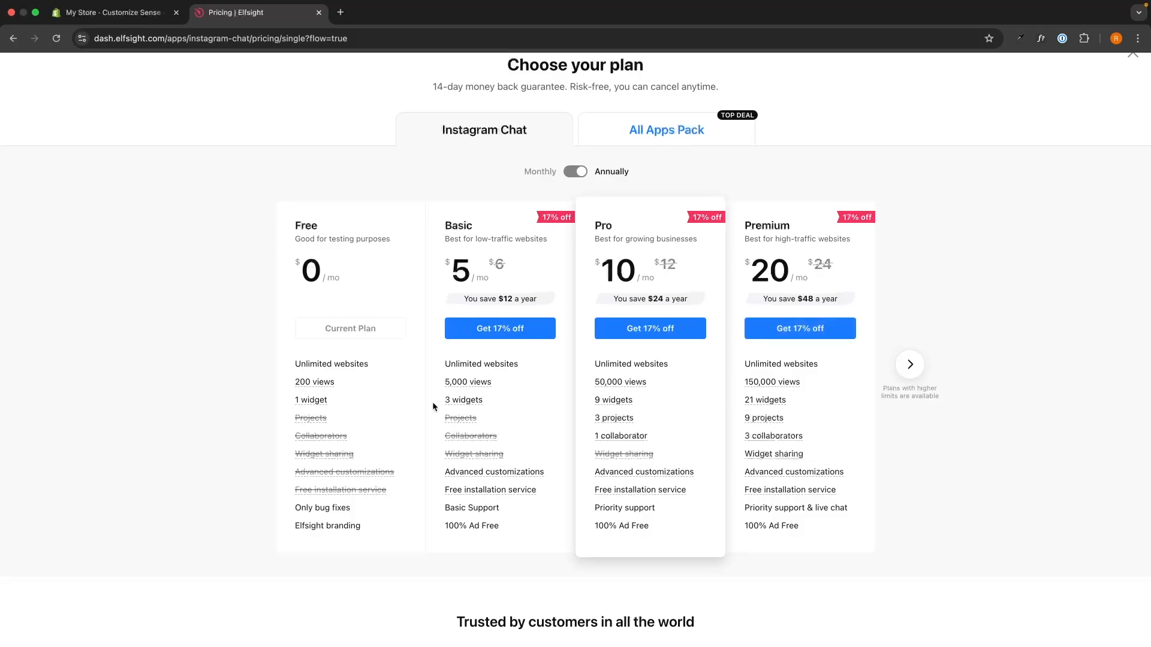
Copy the published Instagram Chat widget's embed code.
mouse_move(520, 384)
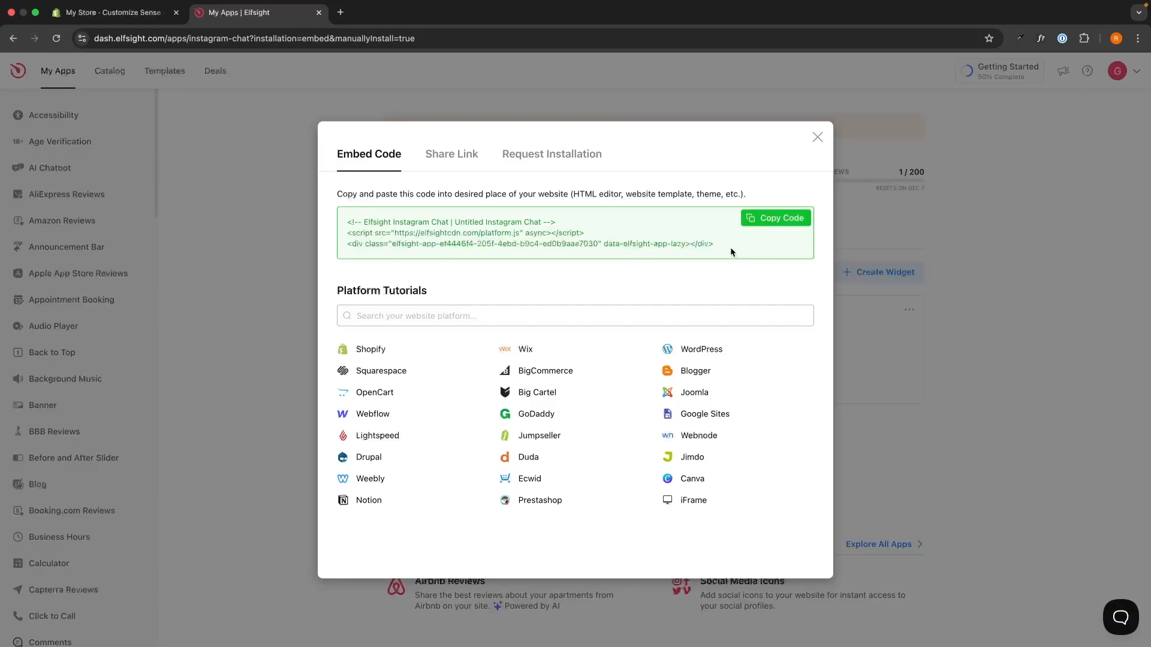
left_click_drag(730, 247, 343, 215)
left_click(343, 215)
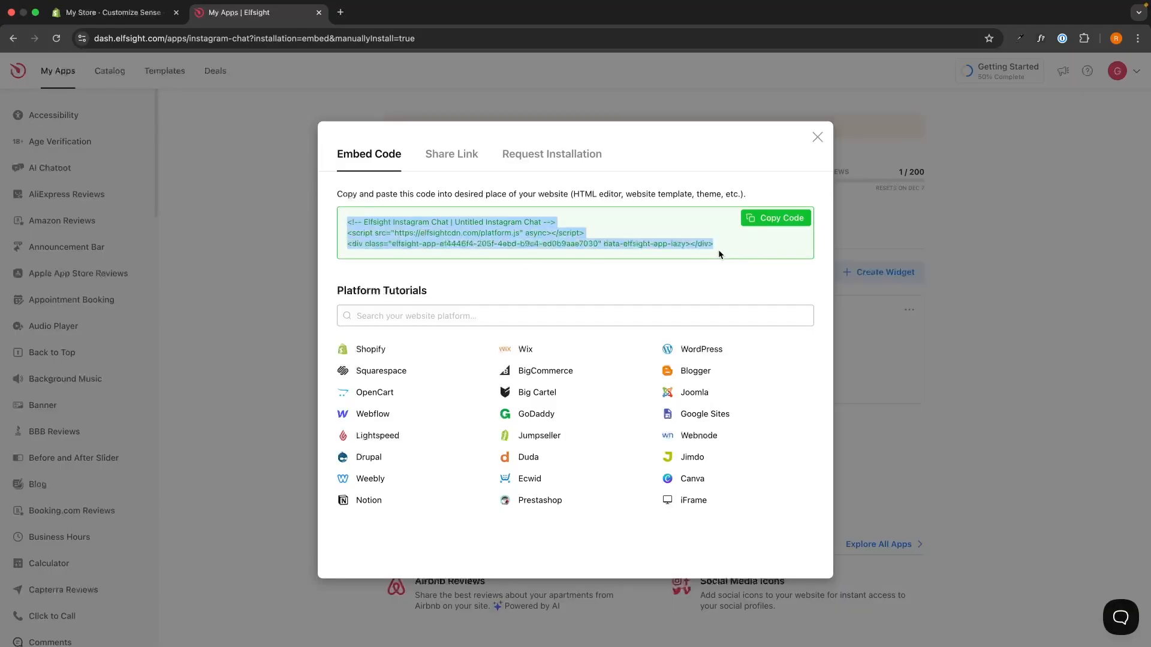
left_click(720, 250)
left_click_drag(722, 248, 357, 235)
left_click(631, 214)
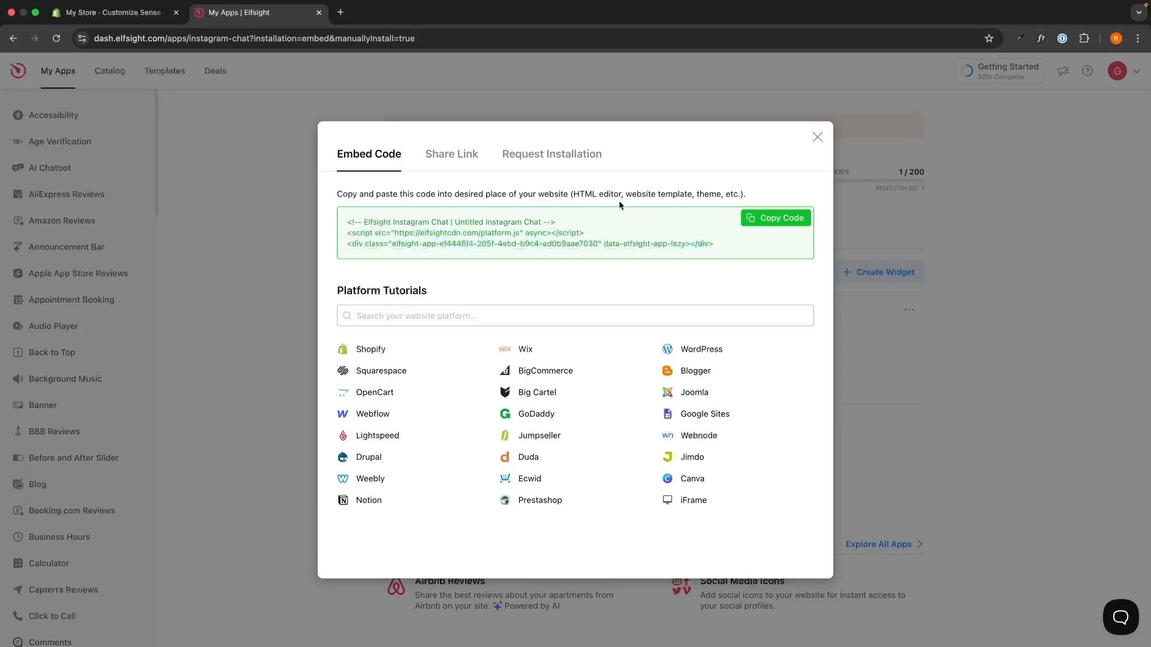
left_click(773, 223)
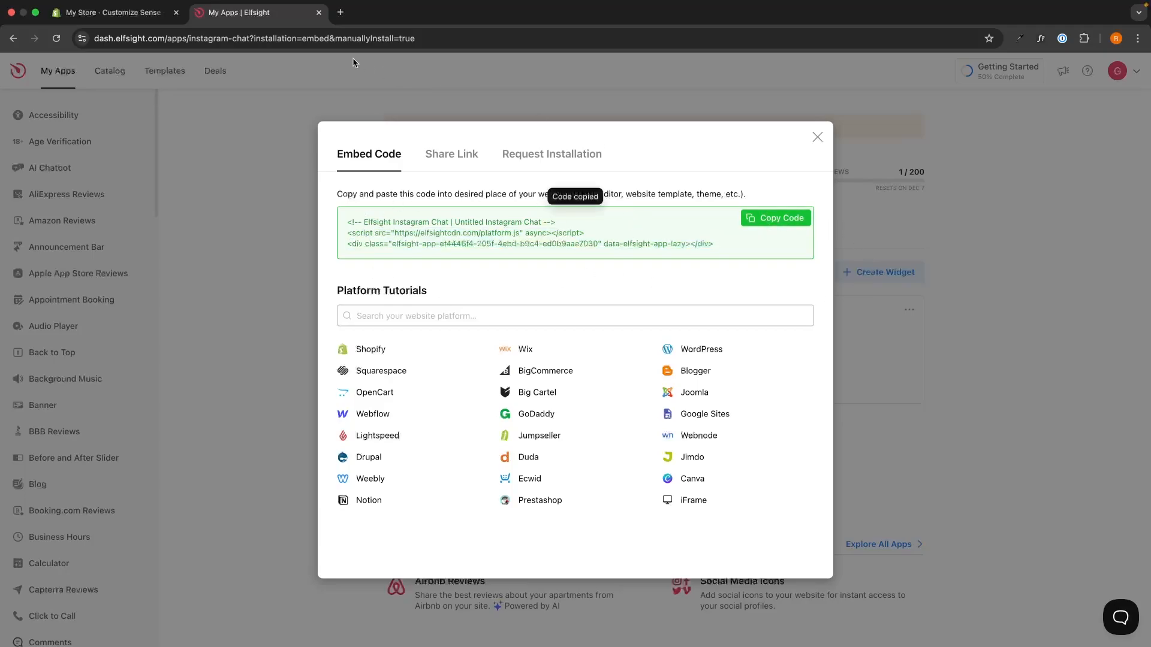
Switch to the Shopify theme editor and add a Custom Liquid section to the home page template.
left_click(134, 13)
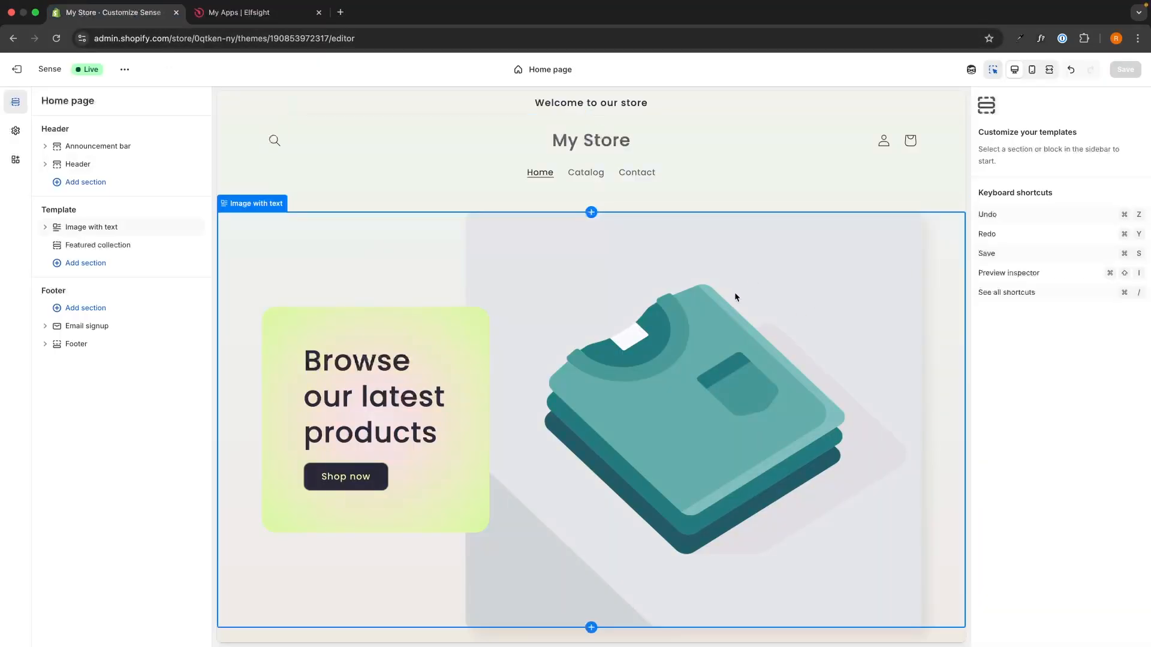
scroll(749, 279, "down", 1)
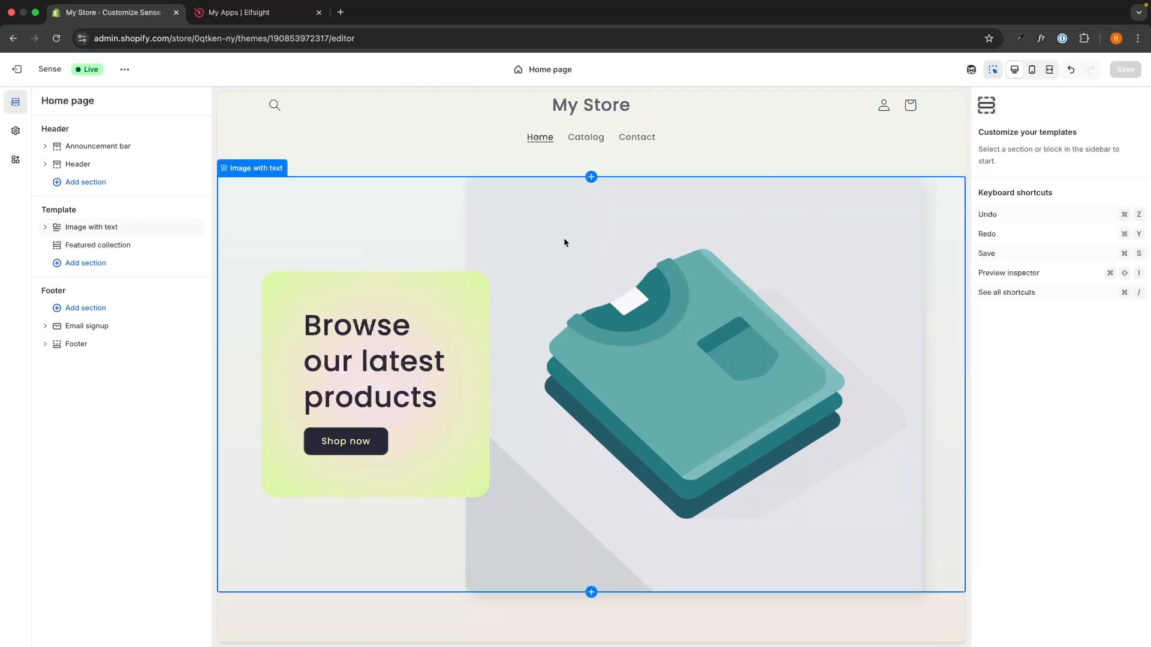
left_click(73, 265)
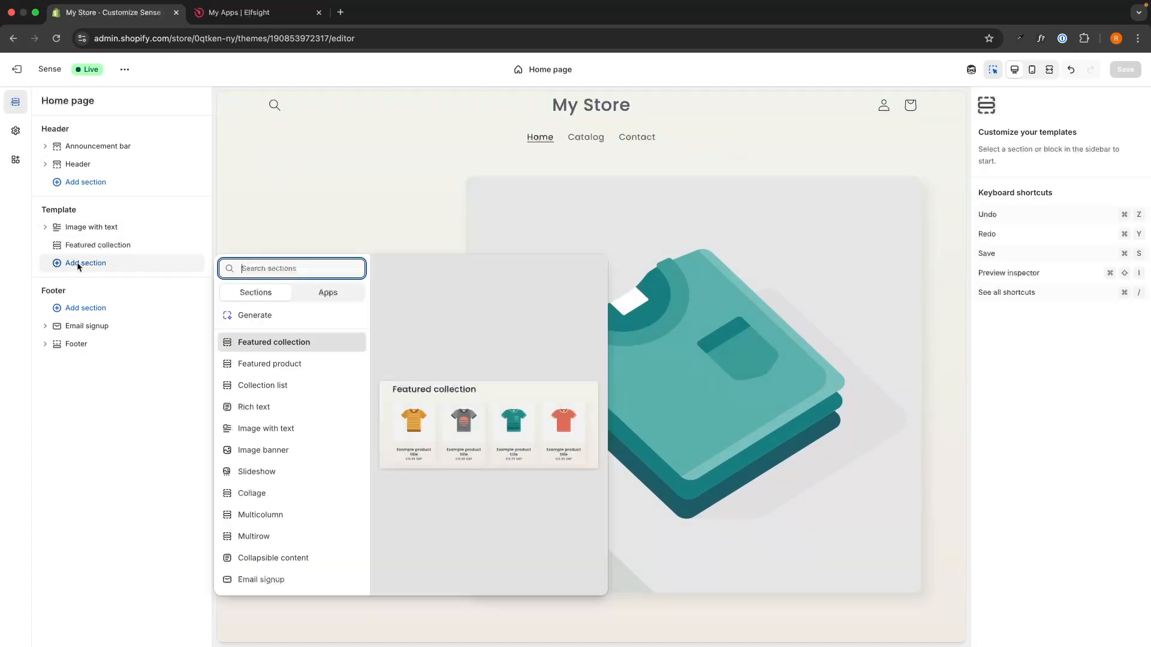
type("custom")
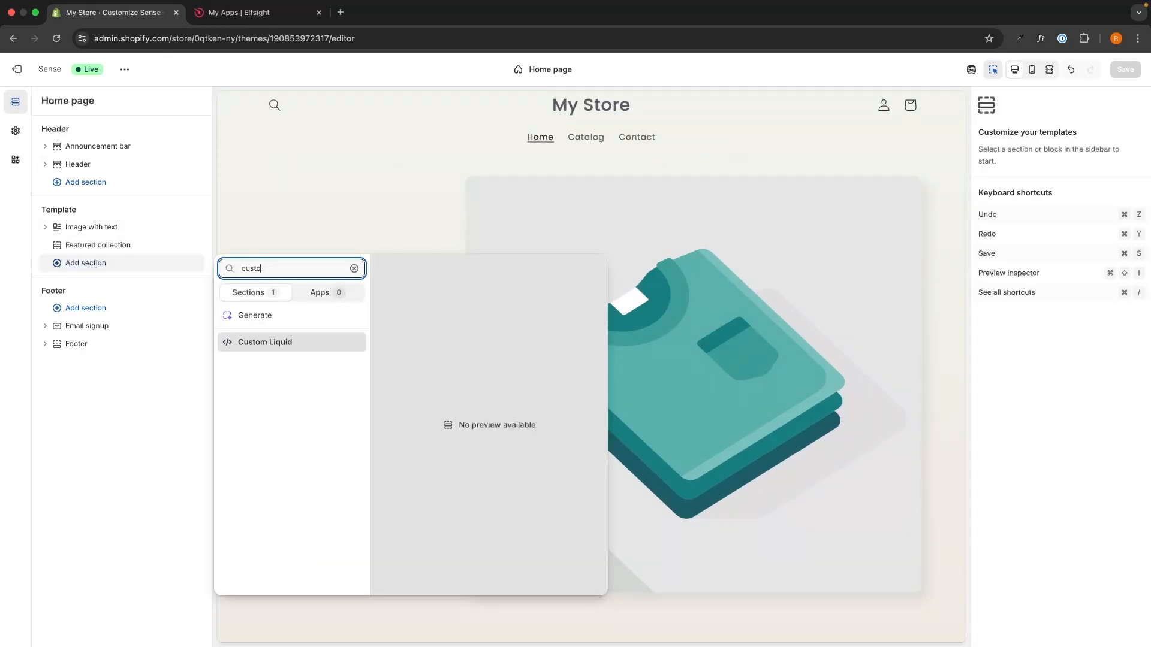
left_click(323, 347)
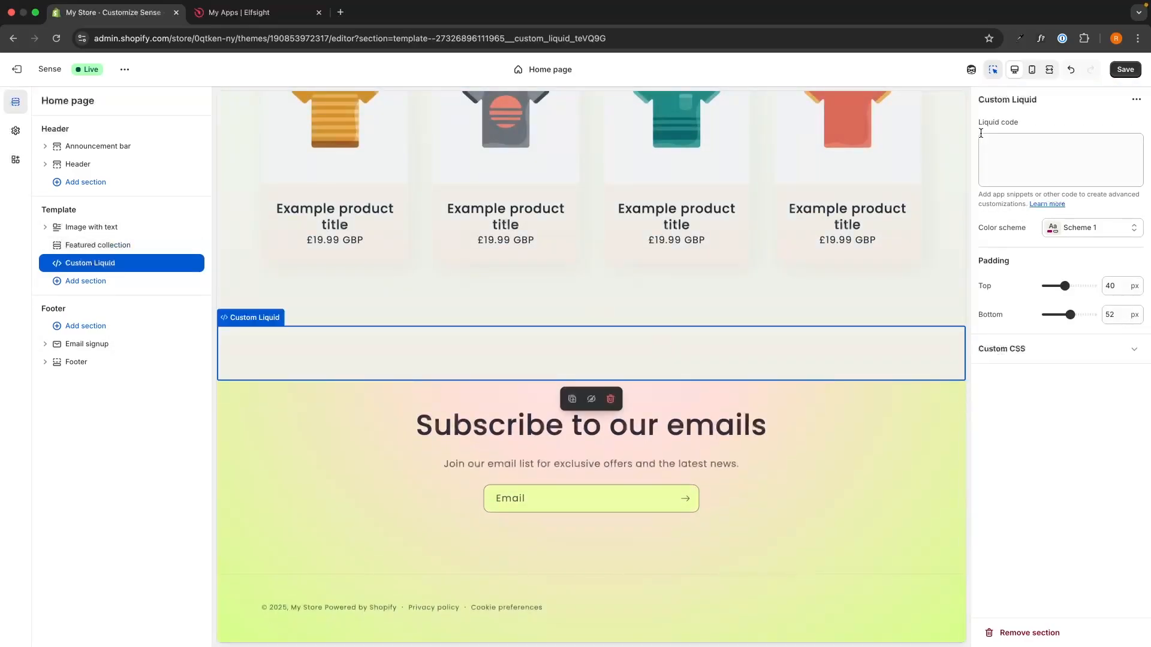
Paste the copied widget embed code as the Custom Liquid section's Liquid code and apply it.
left_click_drag(979, 122, 1041, 123)
left_click(1014, 150)
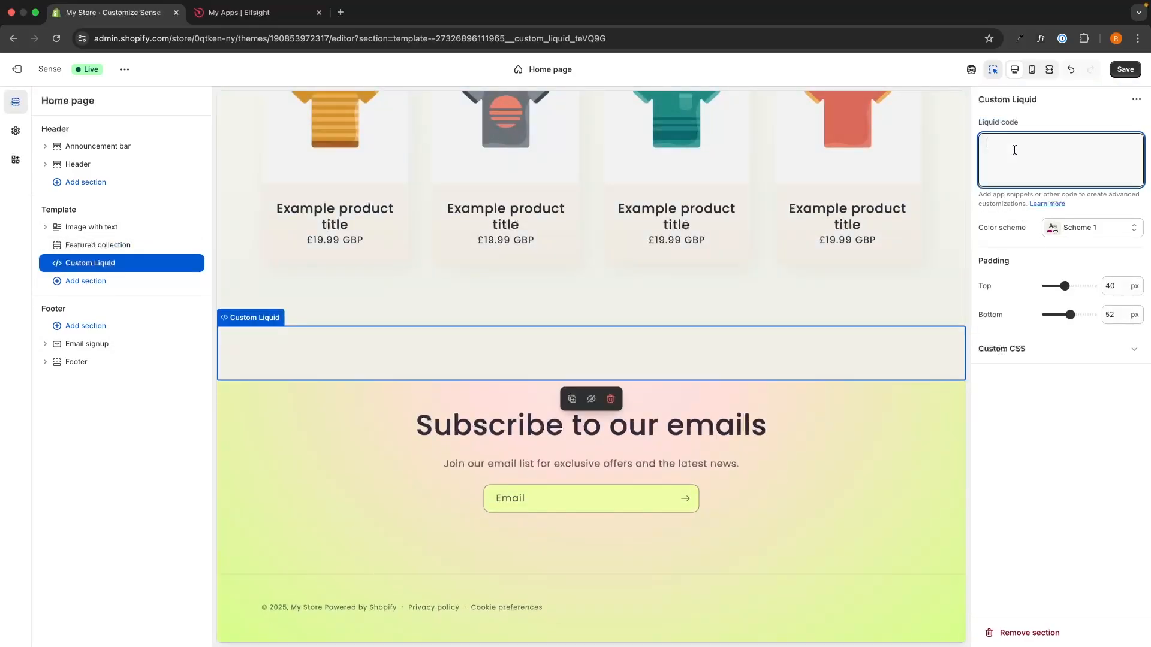
key("super+v")
left_click(1133, 477)
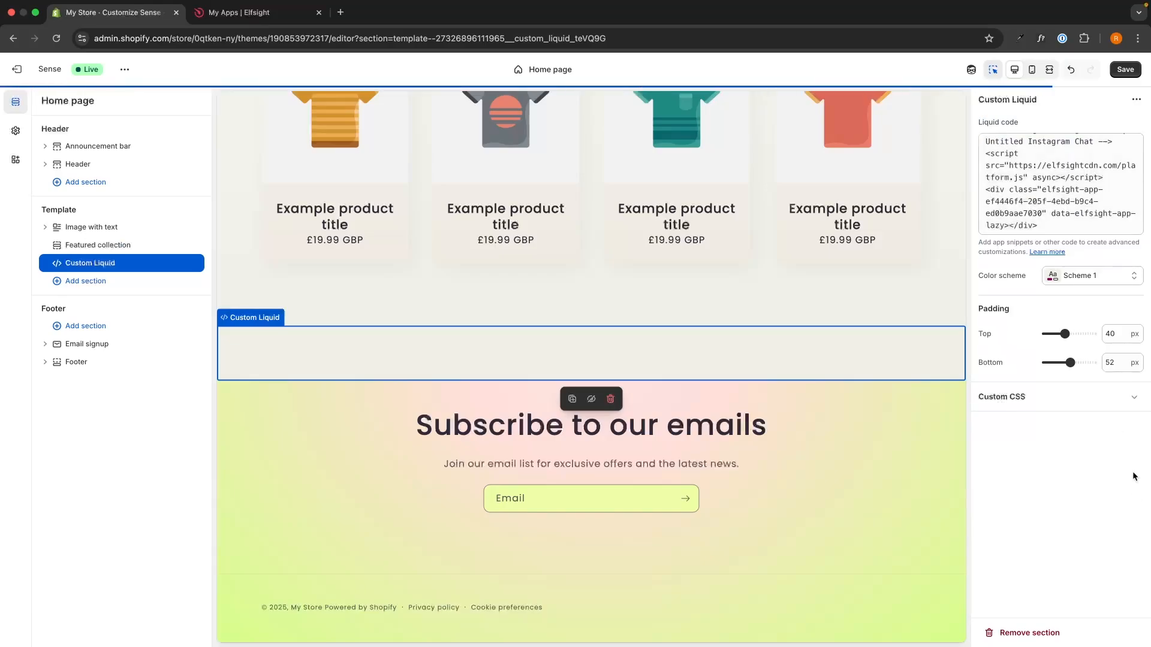